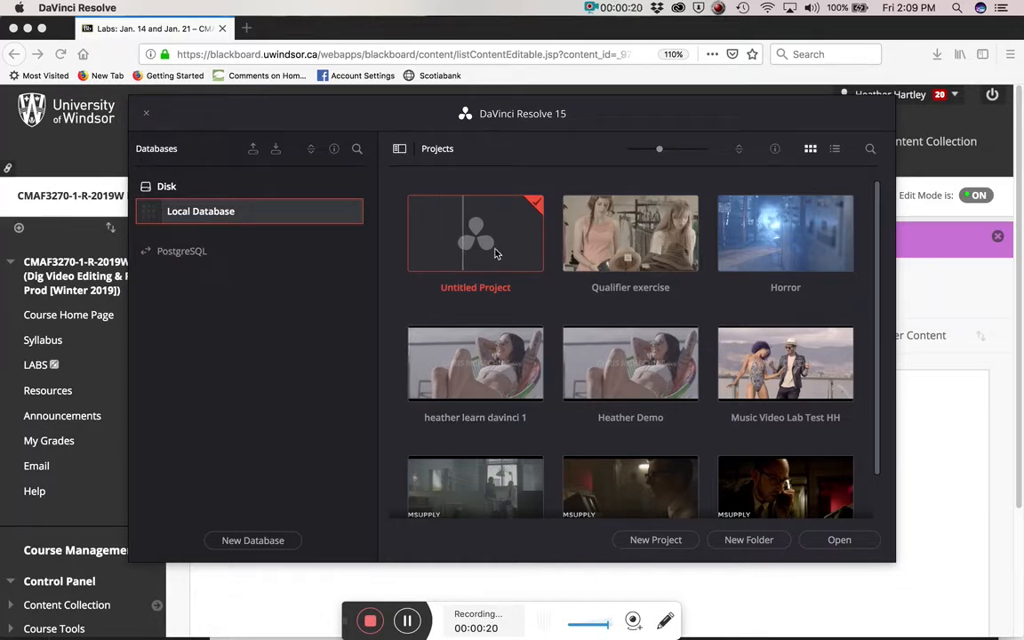
# Open the Untitled Project from the local database.
pyautogui.click(839, 540)
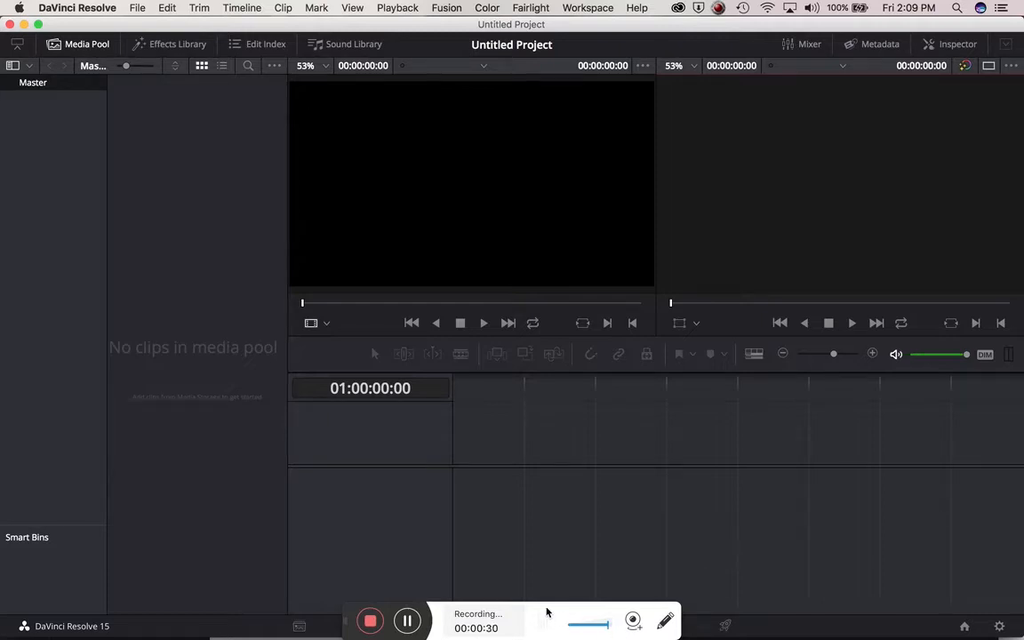
pyautogui.moveTo(521, 613); pyautogui.dragTo(53, 5)
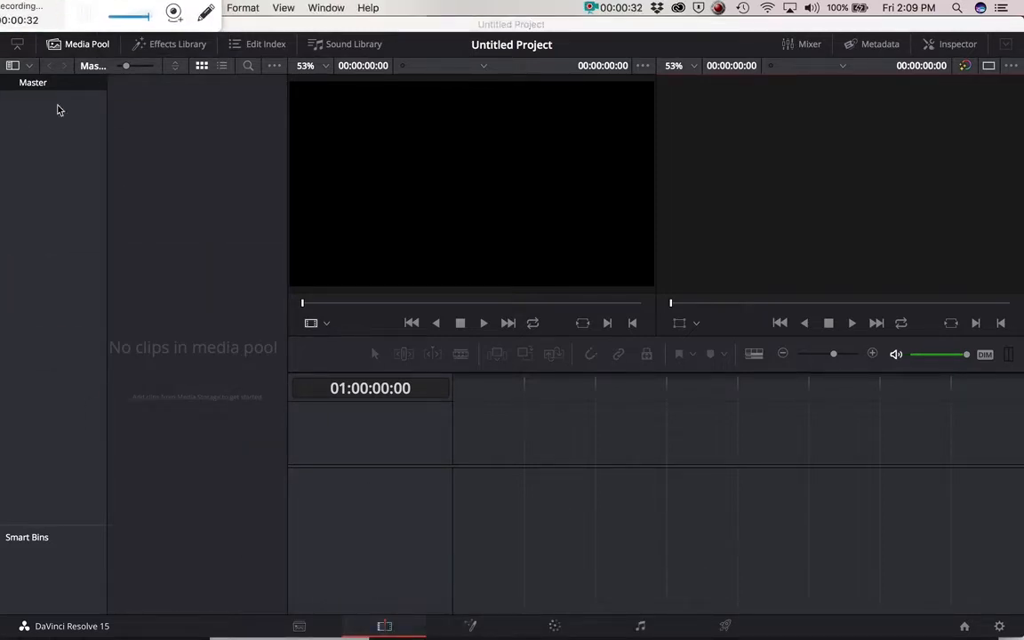
# Look over the Media, Edit and Fusion pages of the empty project in turn.
pyautogui.click(298, 626)
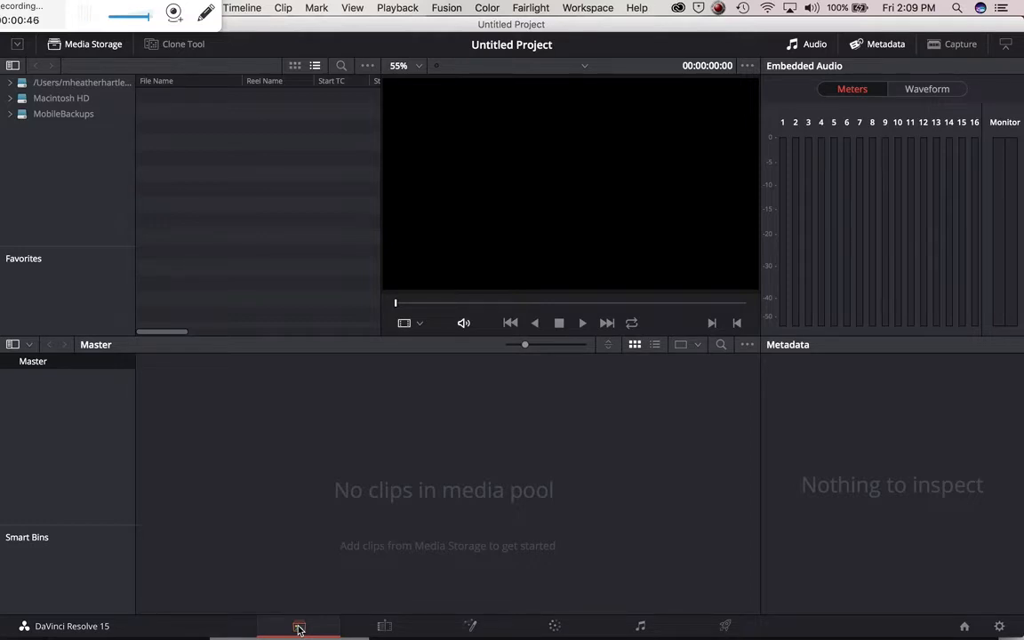
pyautogui.click(384, 628)
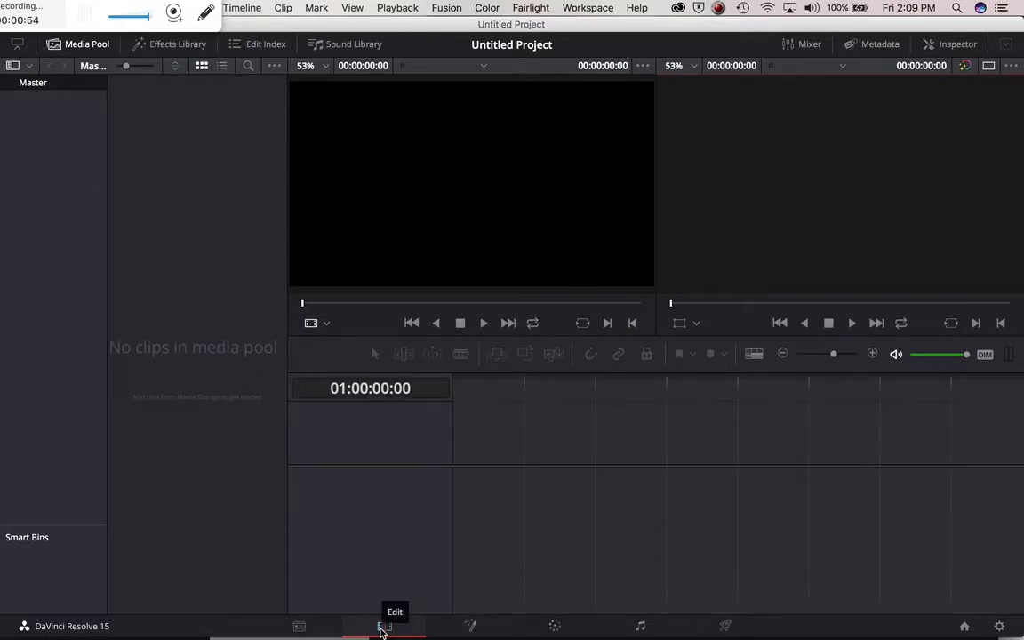
pyautogui.click(469, 628)
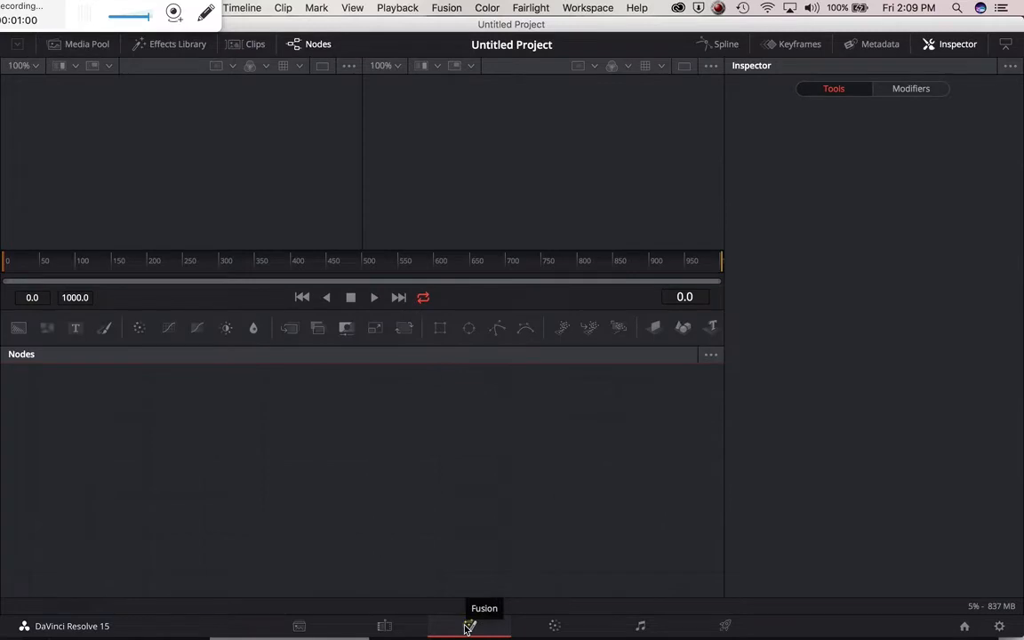
# Examine the Color page's Color Wheels, Qualifier and Window palettes, finishing on the Color Wheels.
pyautogui.click(556, 629)
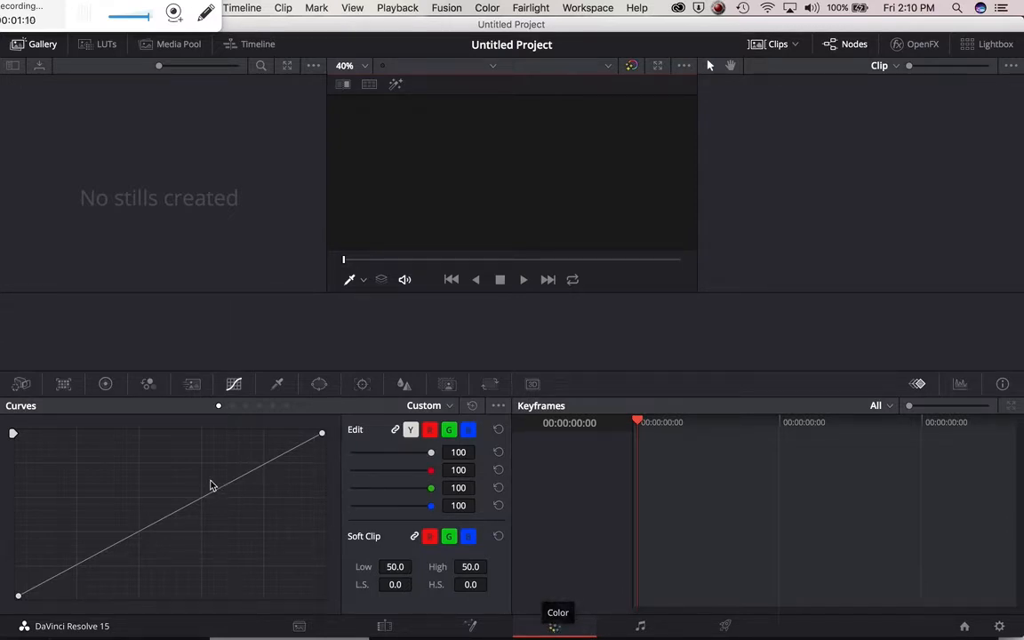
pyautogui.click(106, 385)
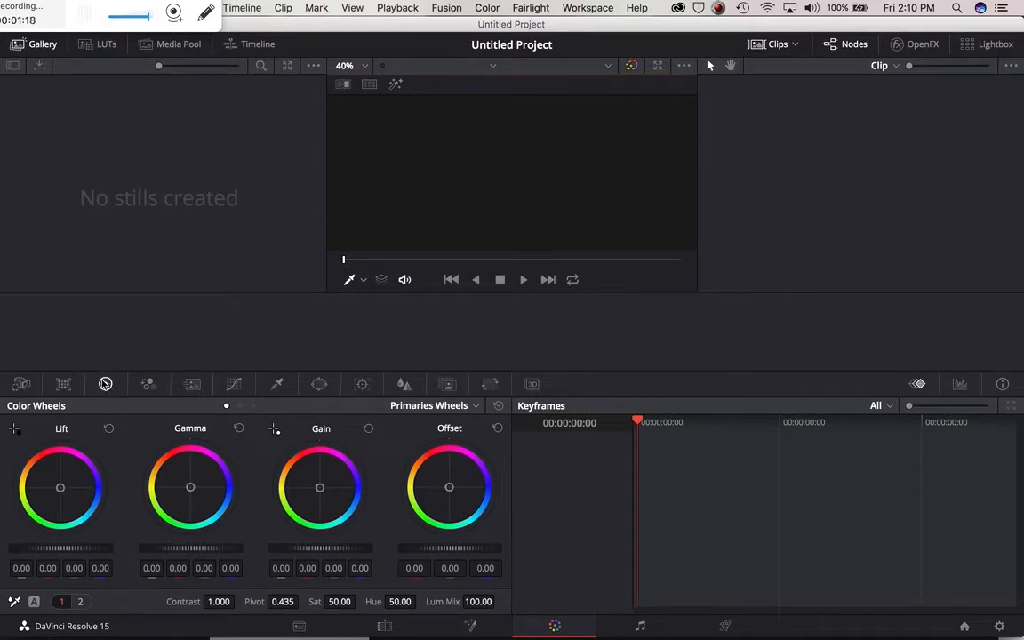
pyautogui.click(278, 385)
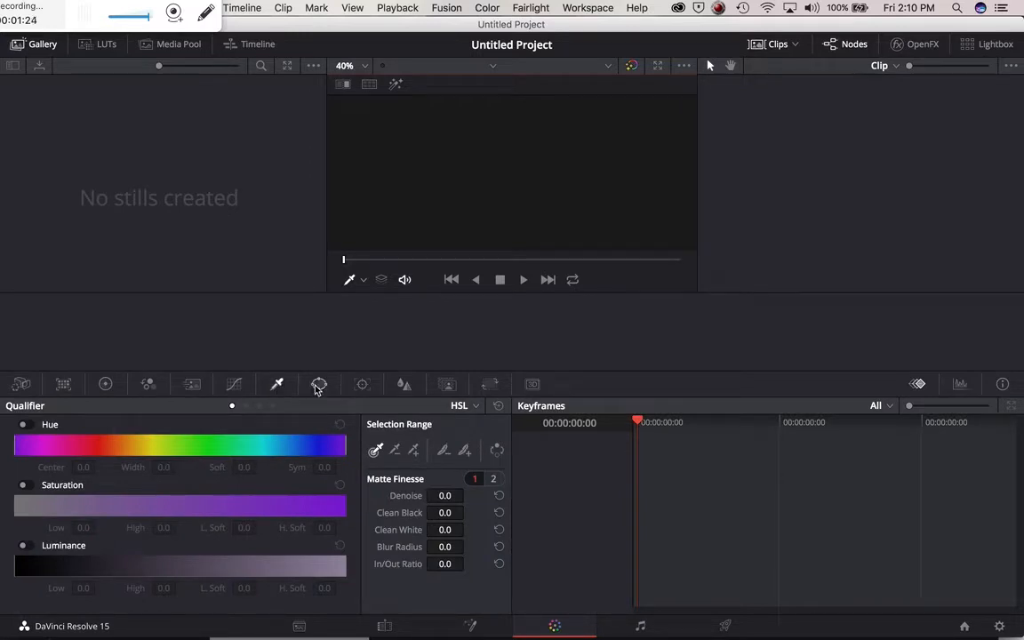
pyautogui.click(319, 385)
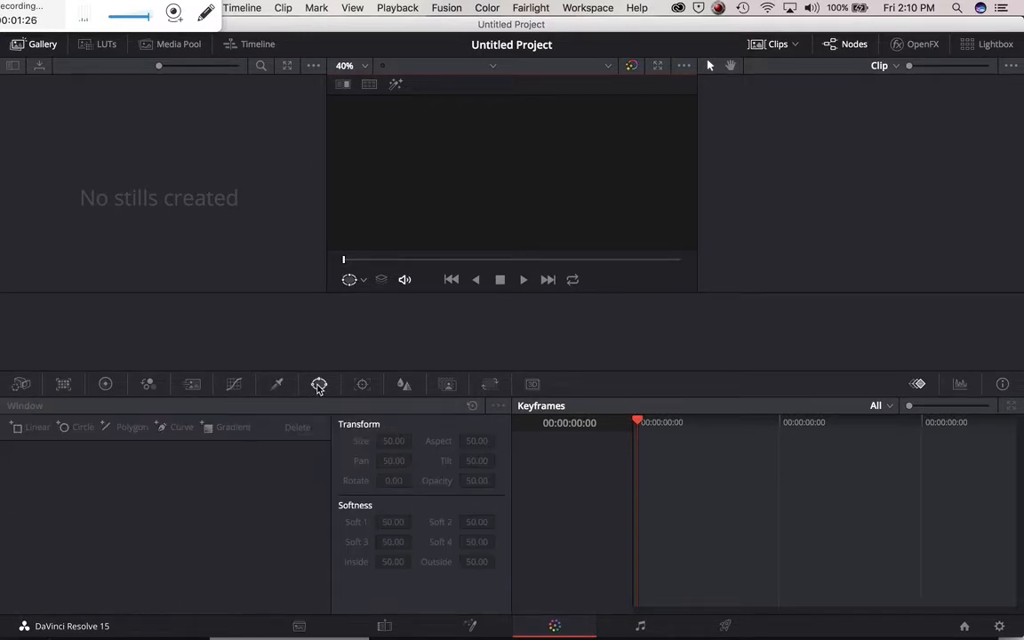
pyautogui.click(105, 385)
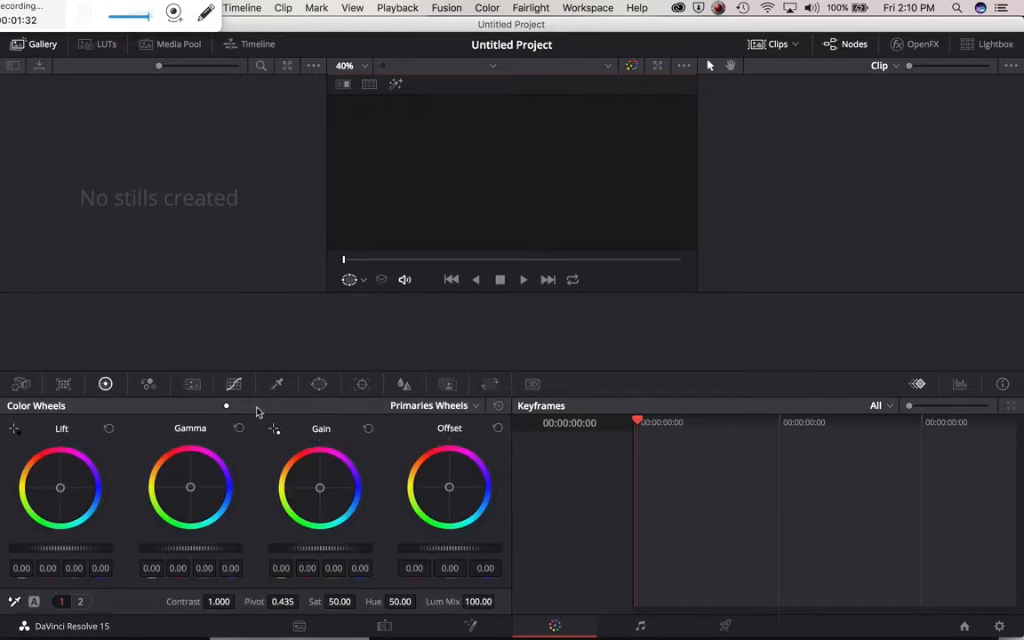
# Look over the Fairlight audio page and the Deliver page with its render settings.
pyautogui.click(642, 626)
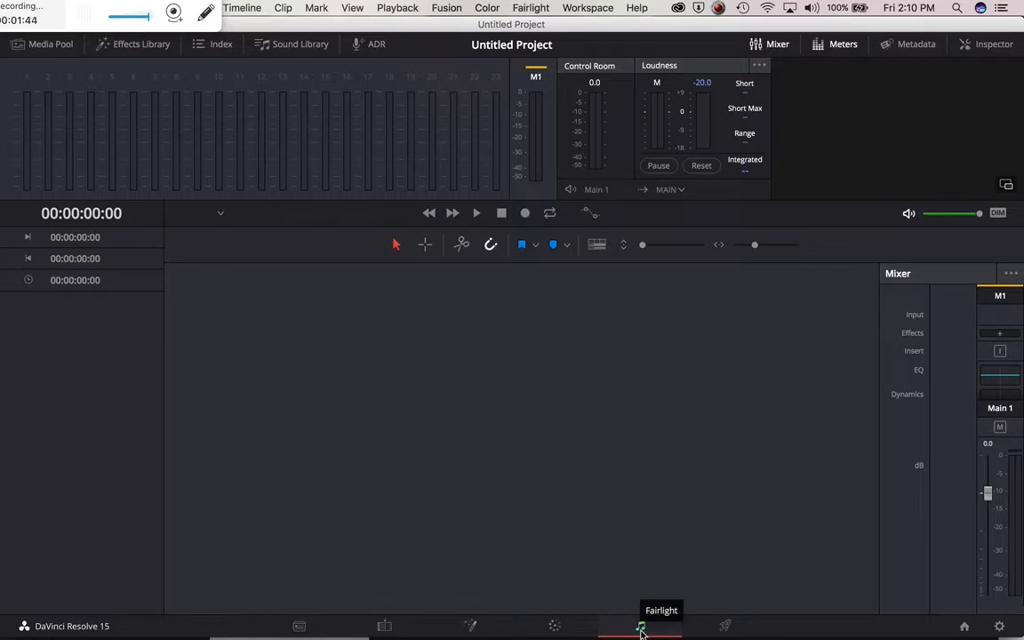
pyautogui.click(724, 628)
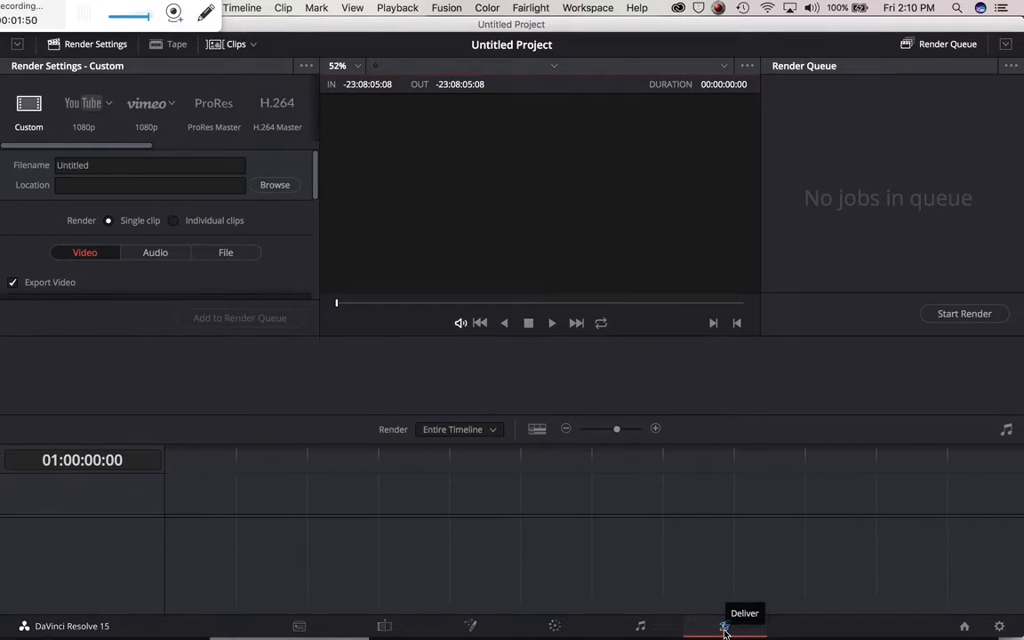
# On the Media page, browse Macintosh HD through the home folder's Documents, ****WINTER 2019, 327 and labs to the cm_musicvideo_exercise(2) folder.
pyautogui.click(299, 628)
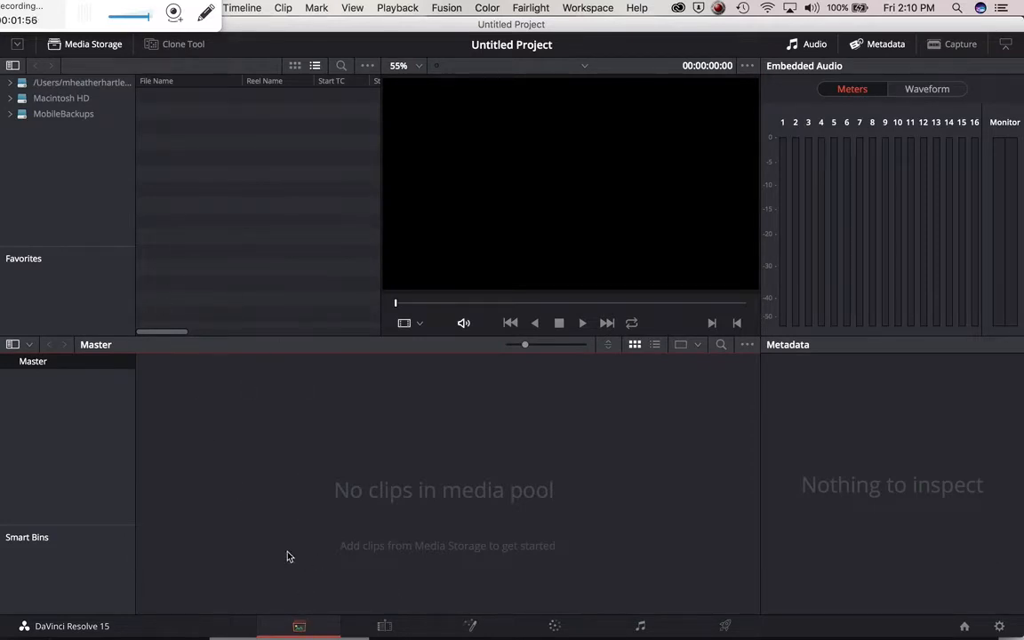
pyautogui.click(23, 100)
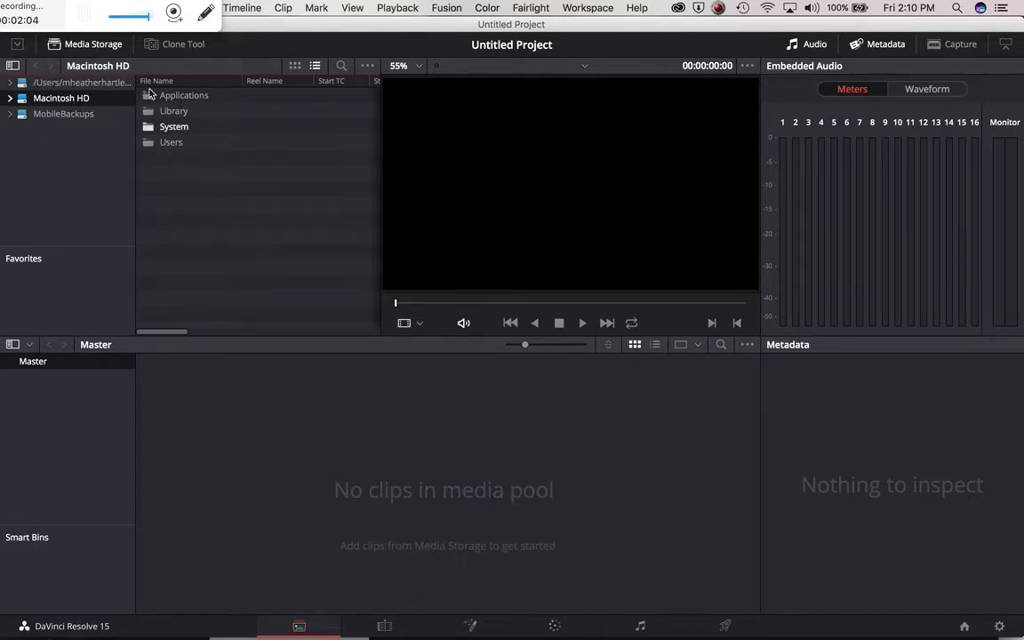
pyautogui.doubleClick(149, 144)
pyautogui.doubleClick(151, 130)
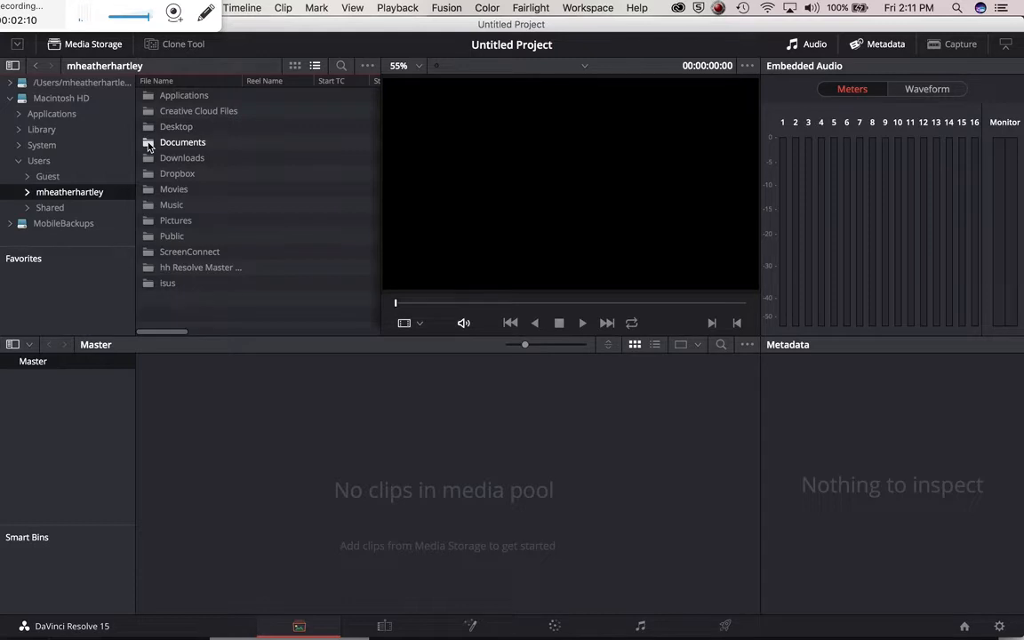
pyautogui.doubleClick(149, 144)
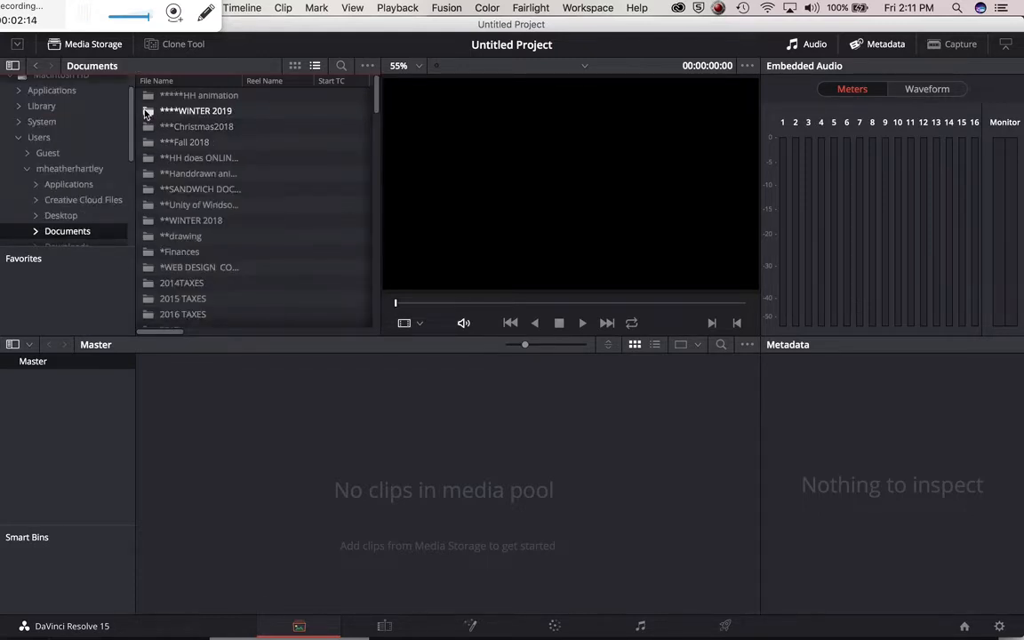
pyautogui.doubleClick(147, 111)
pyautogui.doubleClick(147, 97)
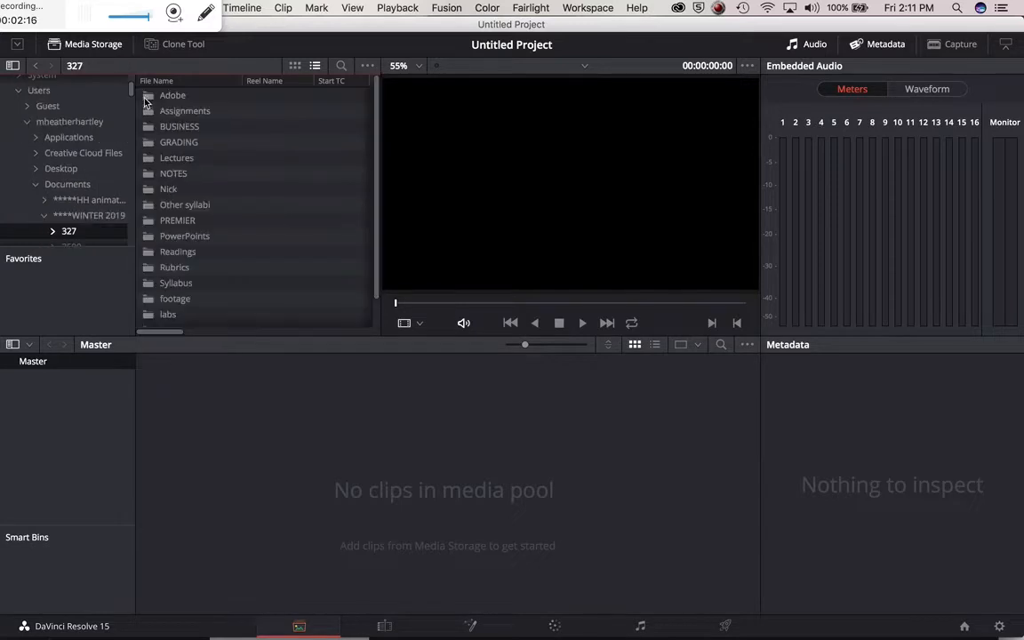
pyautogui.doubleClick(154, 313)
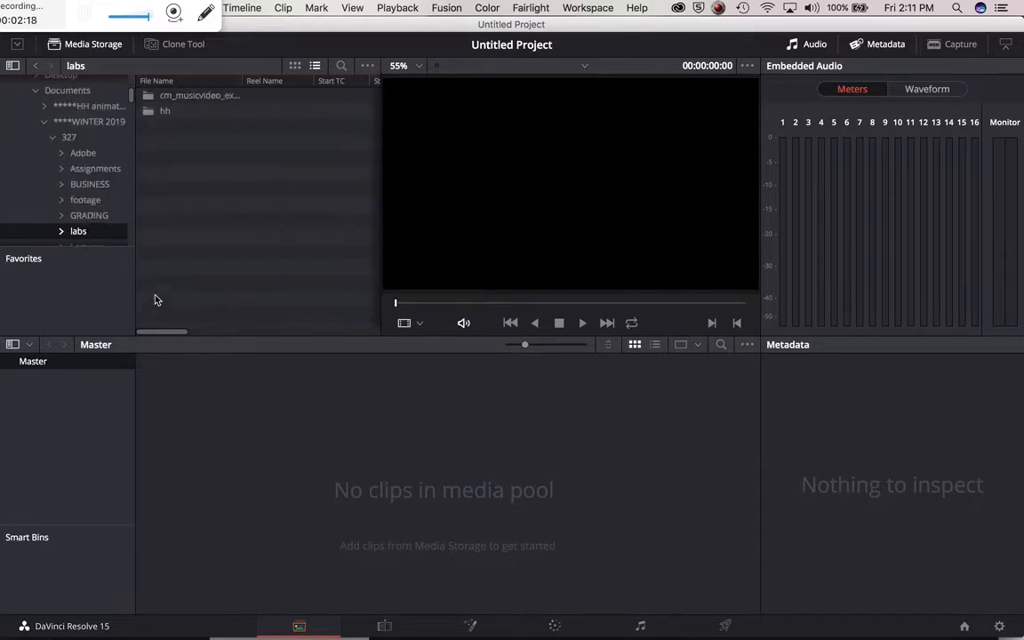
pyautogui.doubleClick(150, 97)
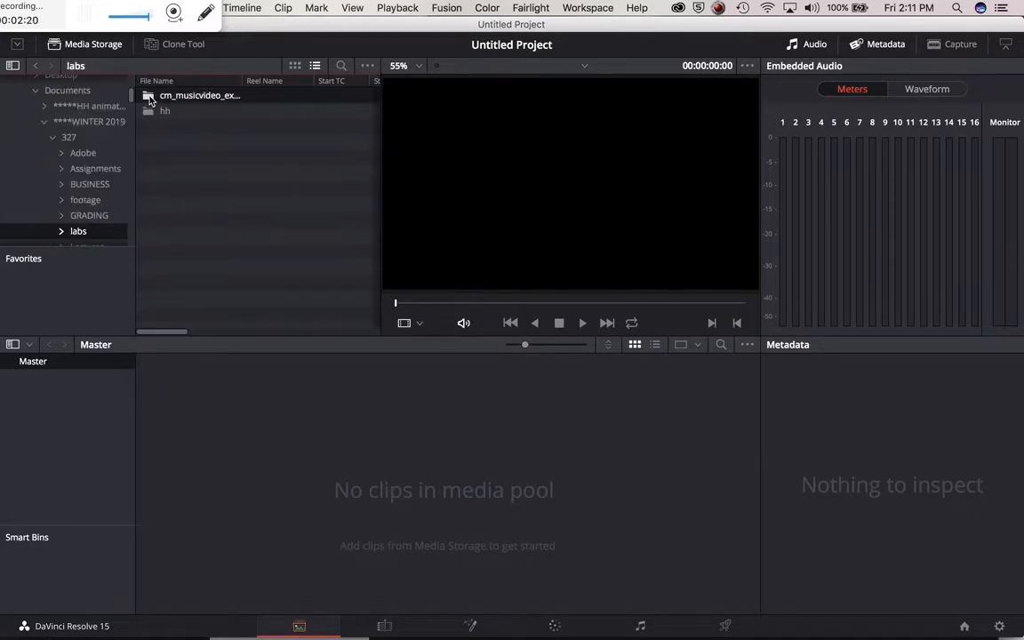
# Preview the five cm_musicvideo_x clips in the exercise folder one after another in the viewer.
pyautogui.click(150, 97)
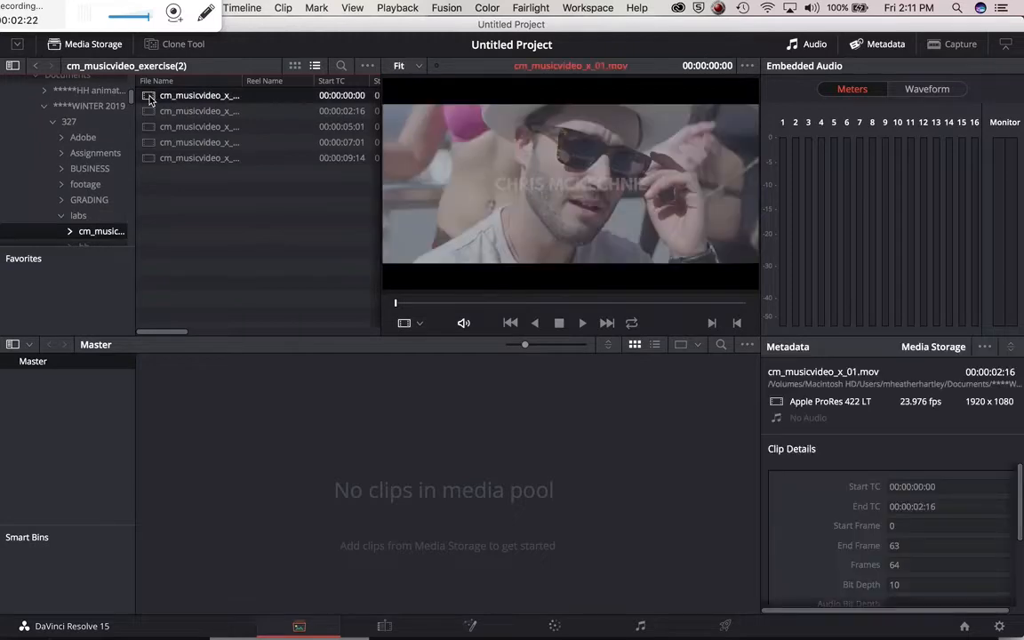
pyautogui.click(150, 112)
pyautogui.click(153, 127)
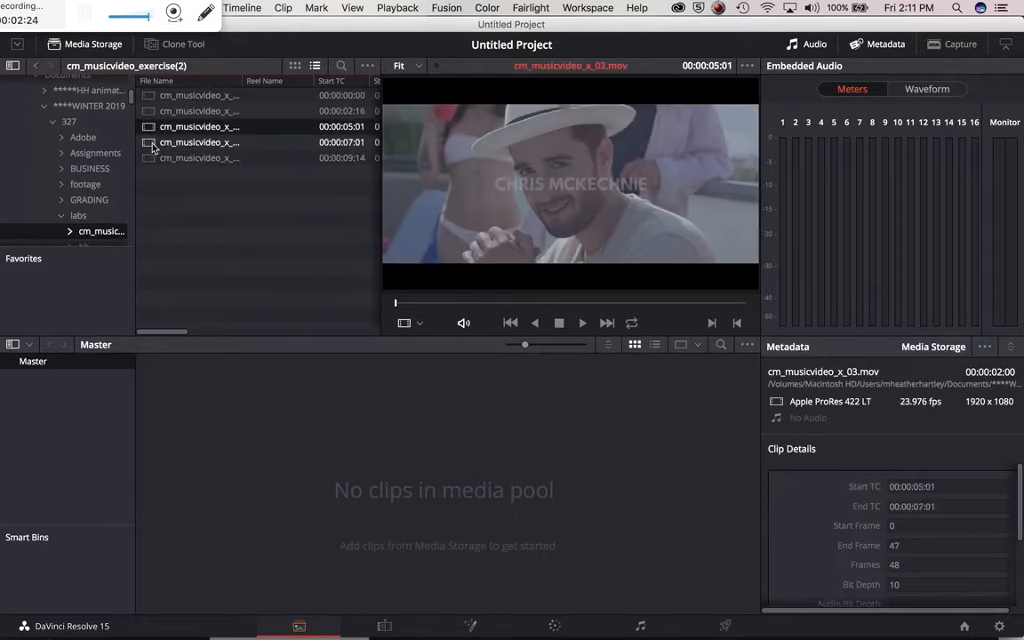
pyautogui.click(151, 143)
pyautogui.click(153, 157)
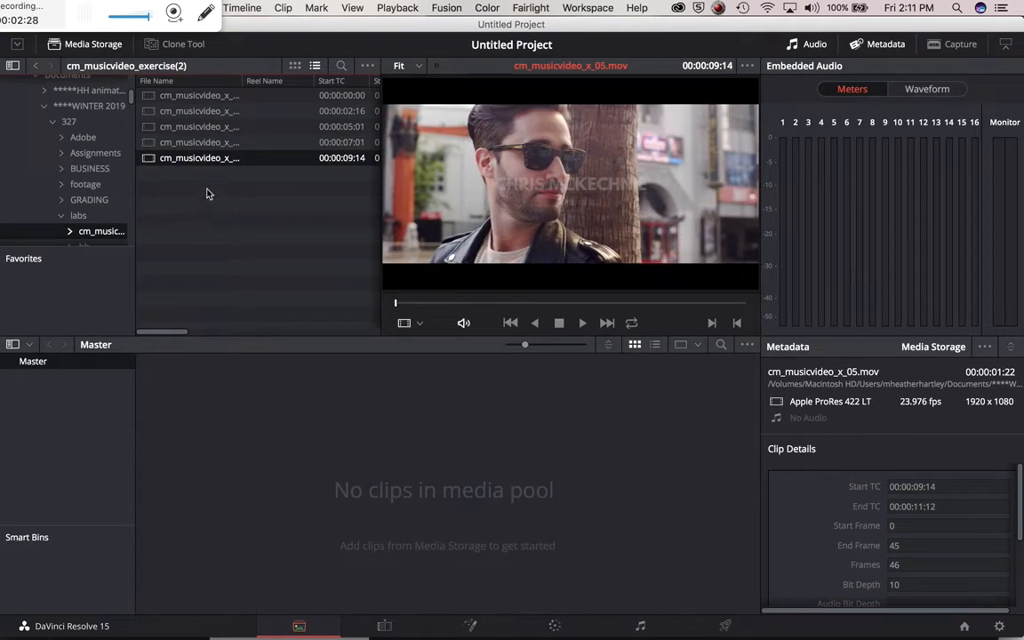
pyautogui.click(151, 96)
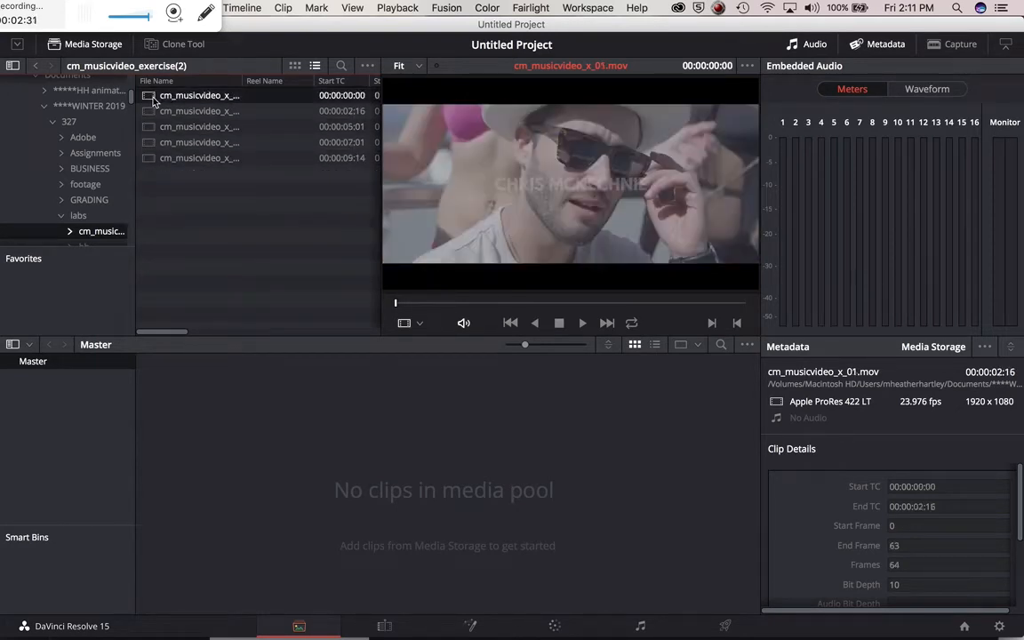
pyautogui.click(152, 157)
# Play cm_musicvideo_x_02.mov in the viewer, jump back near its beginning and play part of it again.
pyautogui.click(151, 112)
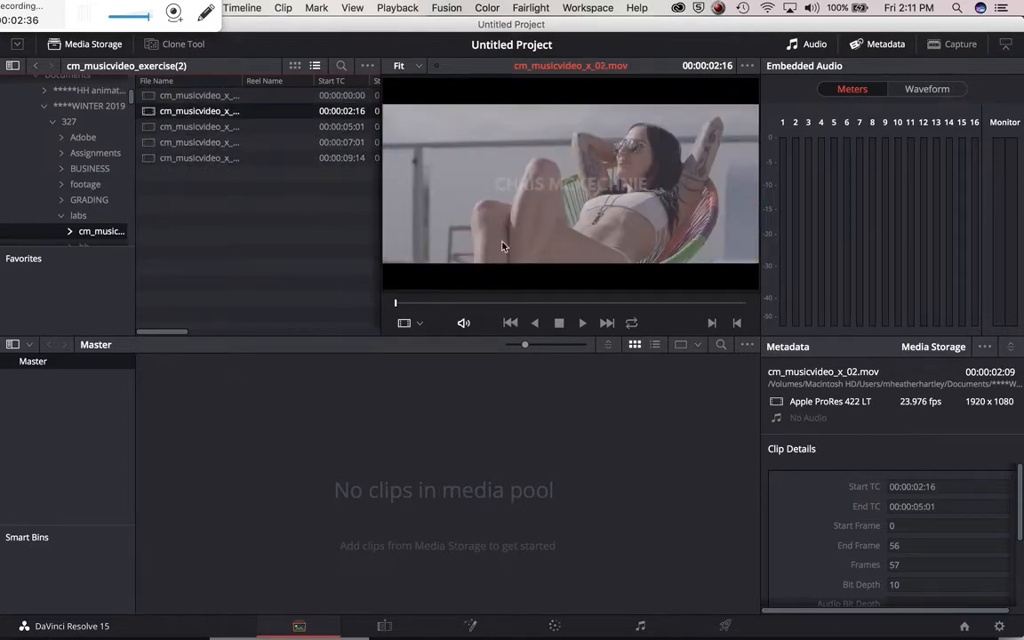
pyautogui.click(584, 325)
pyautogui.click(562, 326)
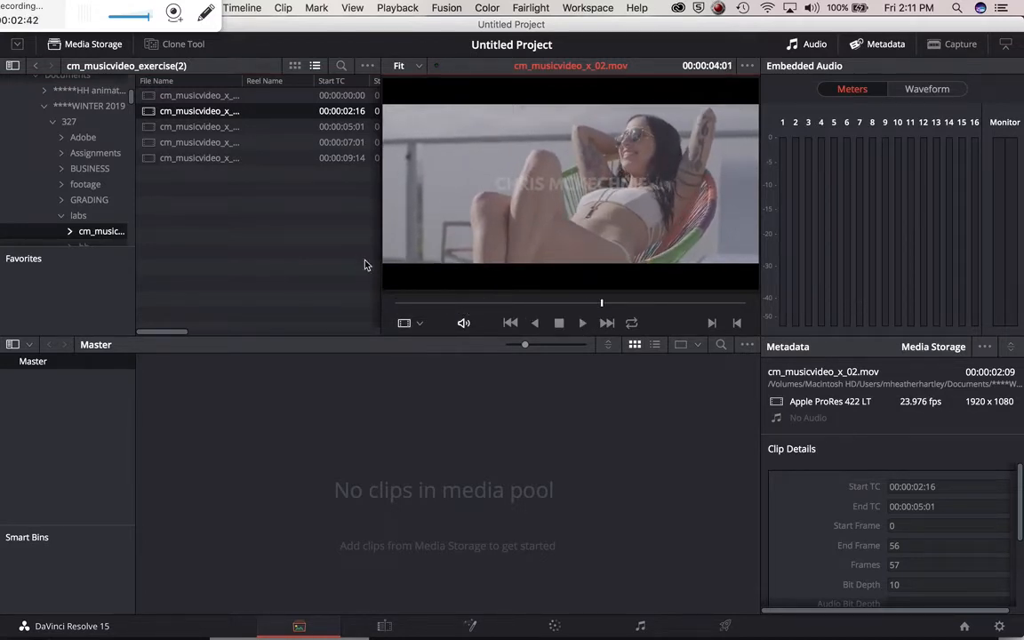
pyautogui.click(452, 304)
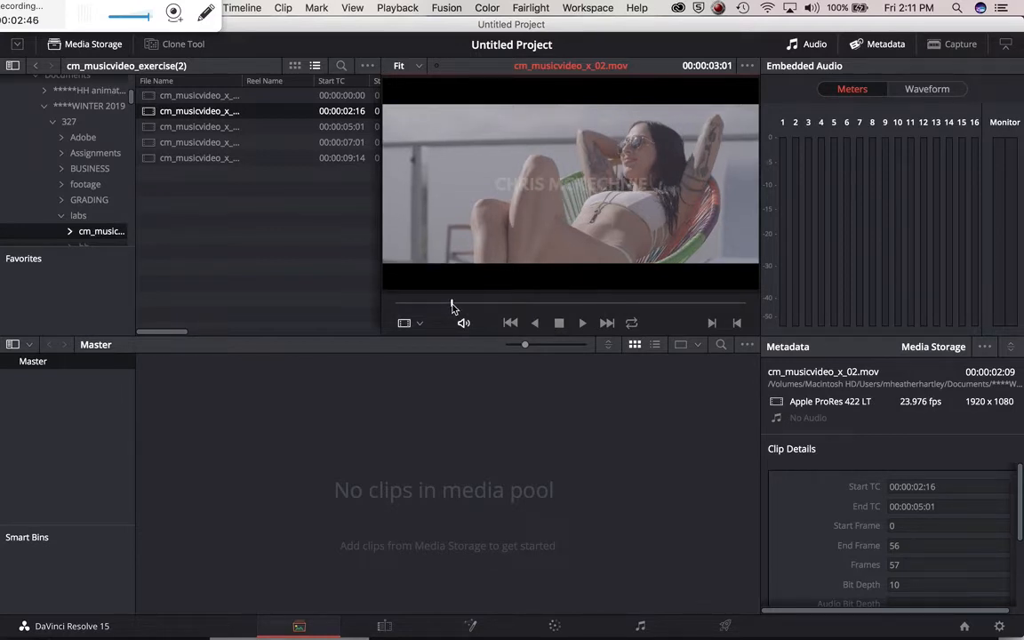
pyautogui.press('space')
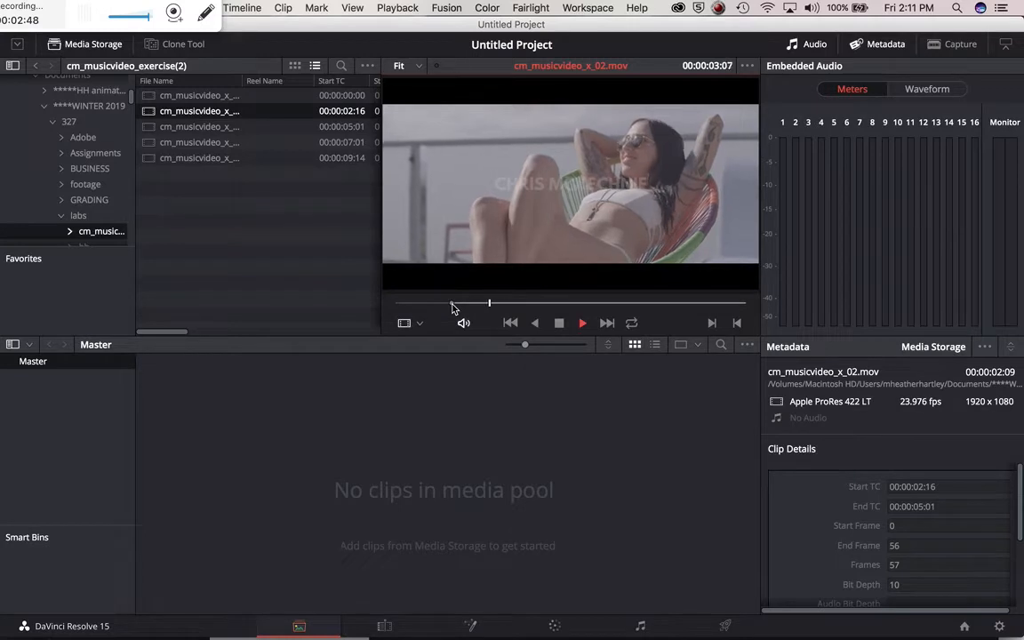
pyautogui.press('space')
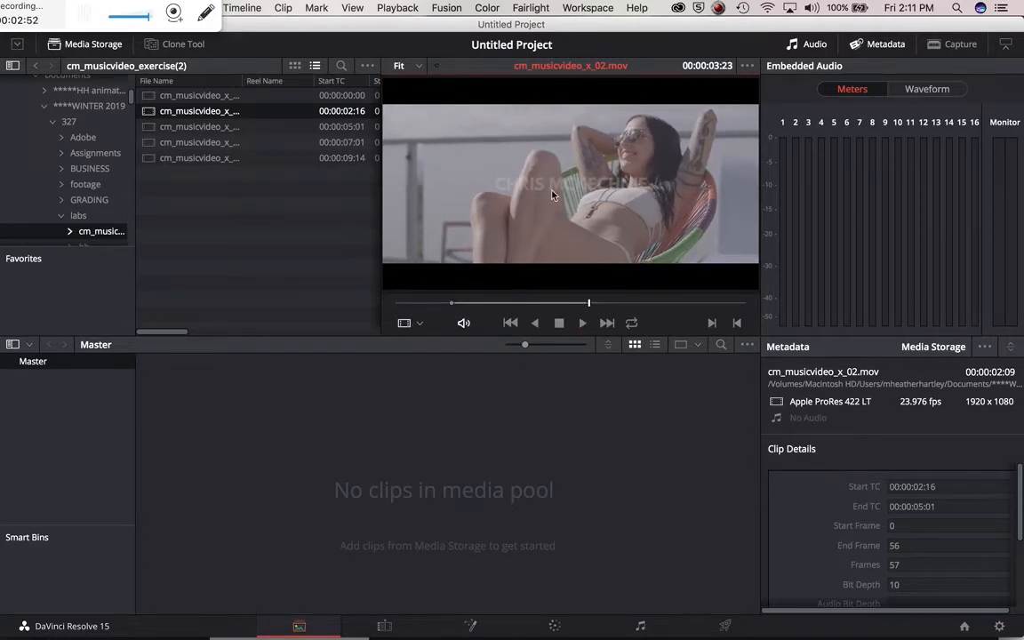
# Add cm_musicvideo_x clips 02, 01, 05 and 03 to the Master bin, changing the timeline frame rate and video format to match.
pyautogui.moveTo(550, 187); pyautogui.dragTo(255, 476)
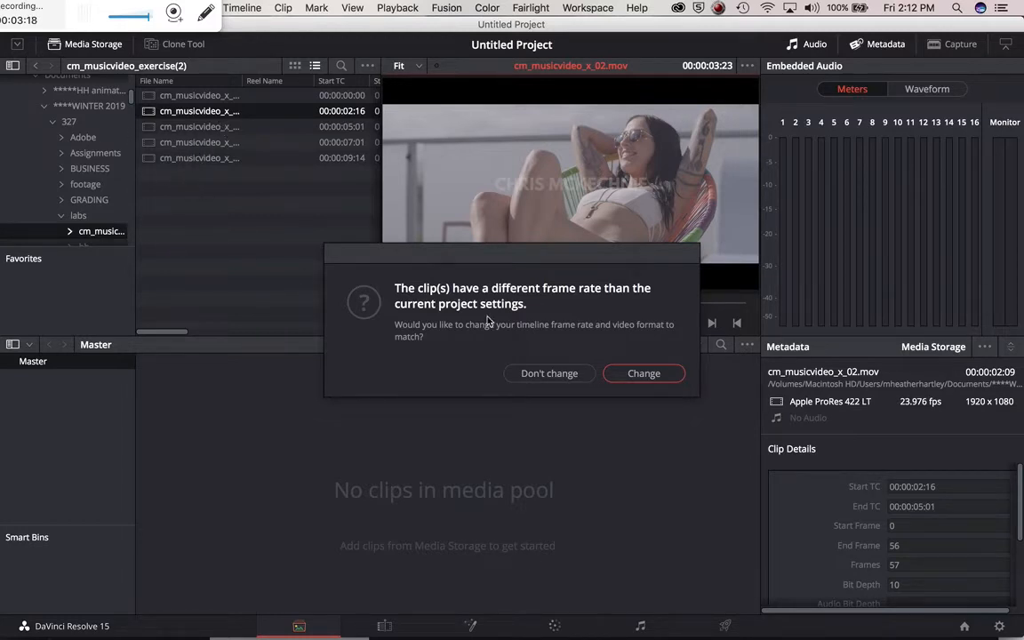
pyautogui.click(663, 378)
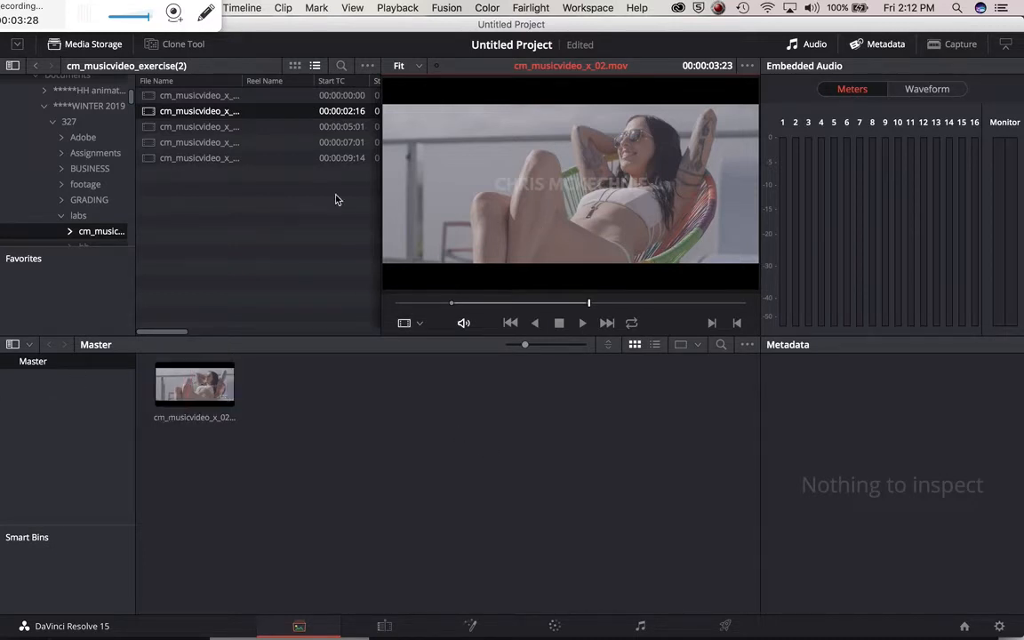
pyautogui.moveTo(196, 95); pyautogui.dragTo(272, 402)
pyautogui.moveTo(359, 329); pyautogui.dragTo(368, 386)
pyautogui.moveTo(151, 131); pyautogui.dragTo(440, 377)
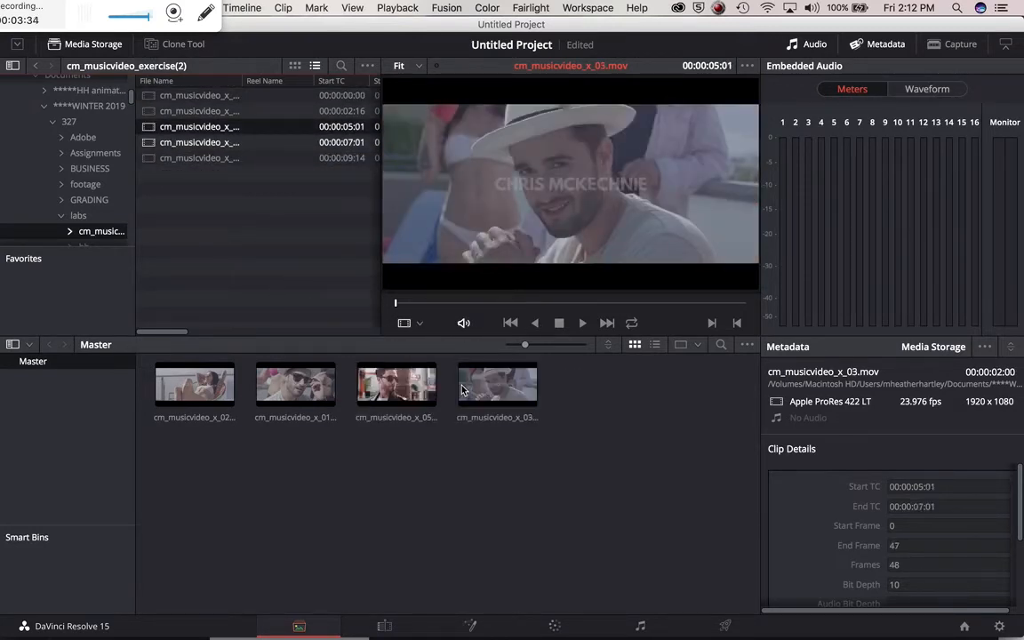
# Select all five music video clips in the media storage folder, from cm_musicvideo_x_01 through cm_musicvideo_x_05.
pyautogui.click(147, 96)
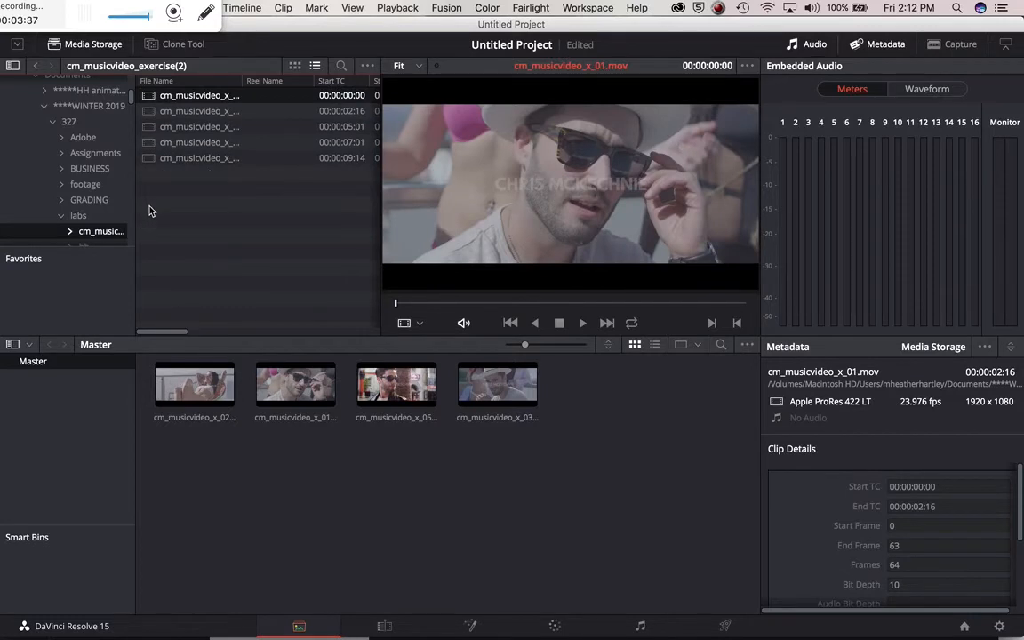
pyautogui.keyDown('shift'); pyautogui.click(149, 158); pyautogui.keyUp('shift')
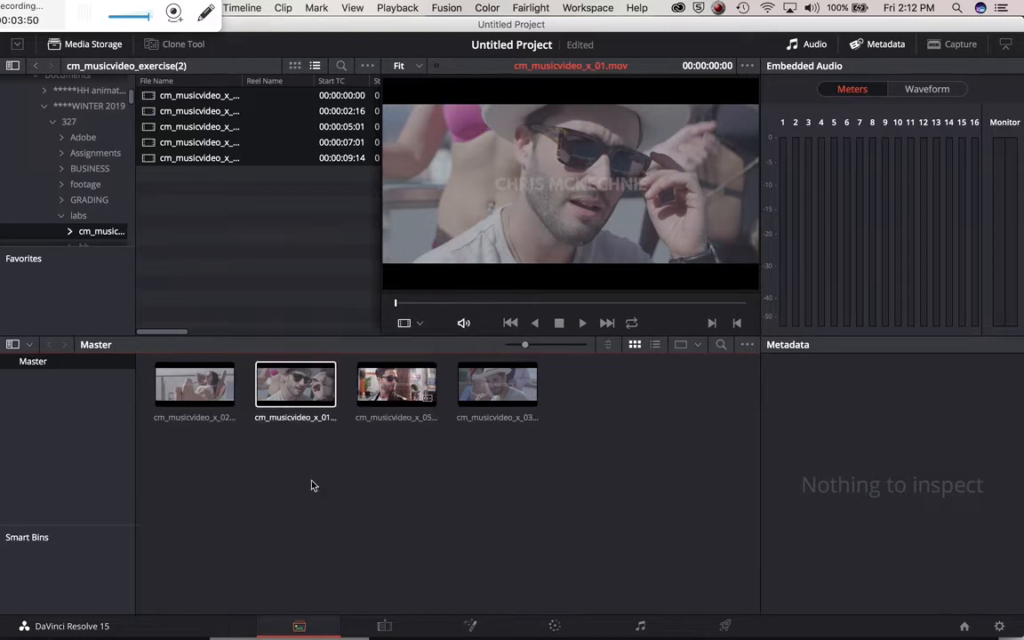
# Create a new bin named Footage under the Master bin.
pyautogui.moveTo(321, 24); pyautogui.dragTo(383, 27)
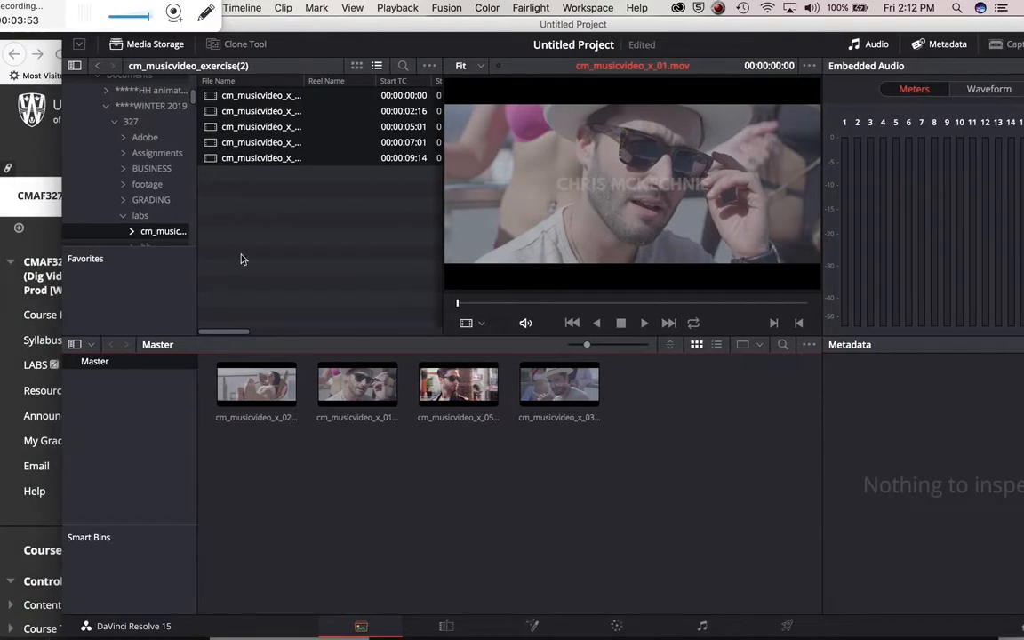
pyautogui.rightClick(110, 433)
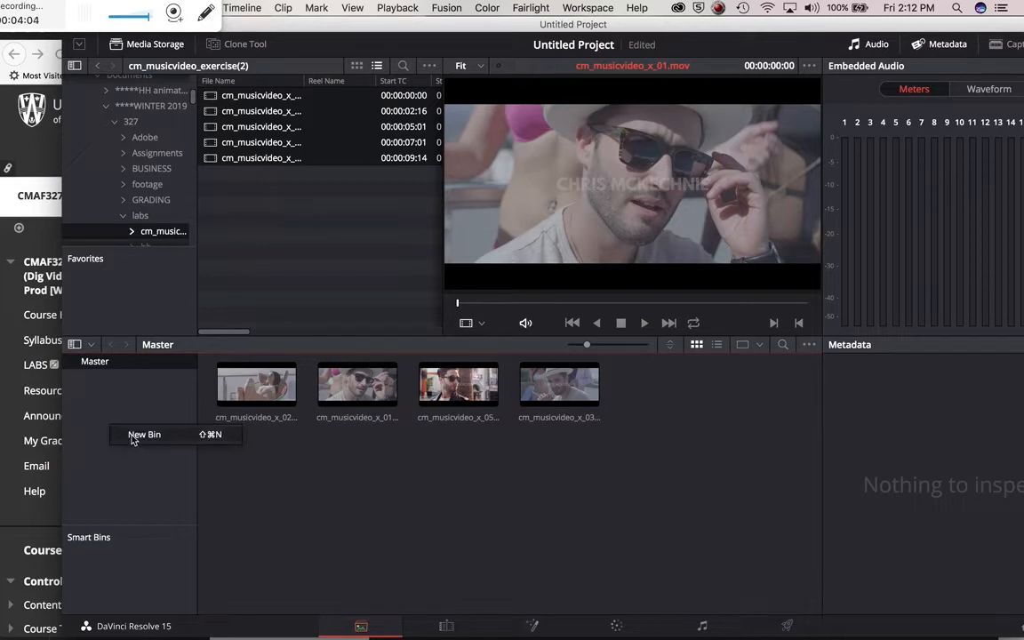
pyautogui.click(132, 439)
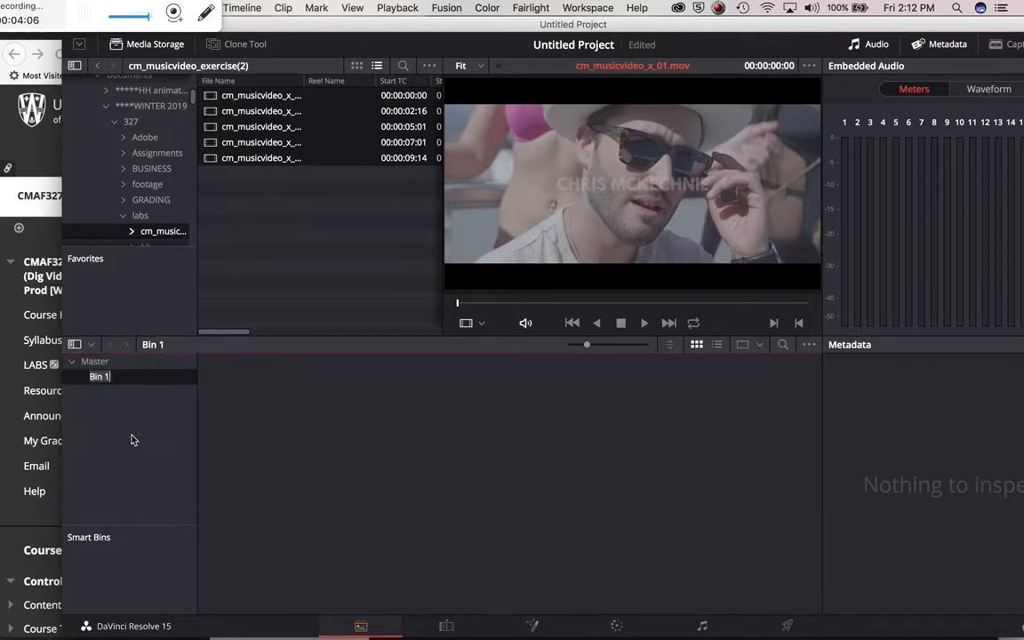
pyautogui.press('Return')
pyautogui.press('BackSpace')
pyautogui.write('Footage')
pyautogui.press('Return')
# Add a second bin named sound under the Master bin.
pyautogui.rightClick(87, 411)
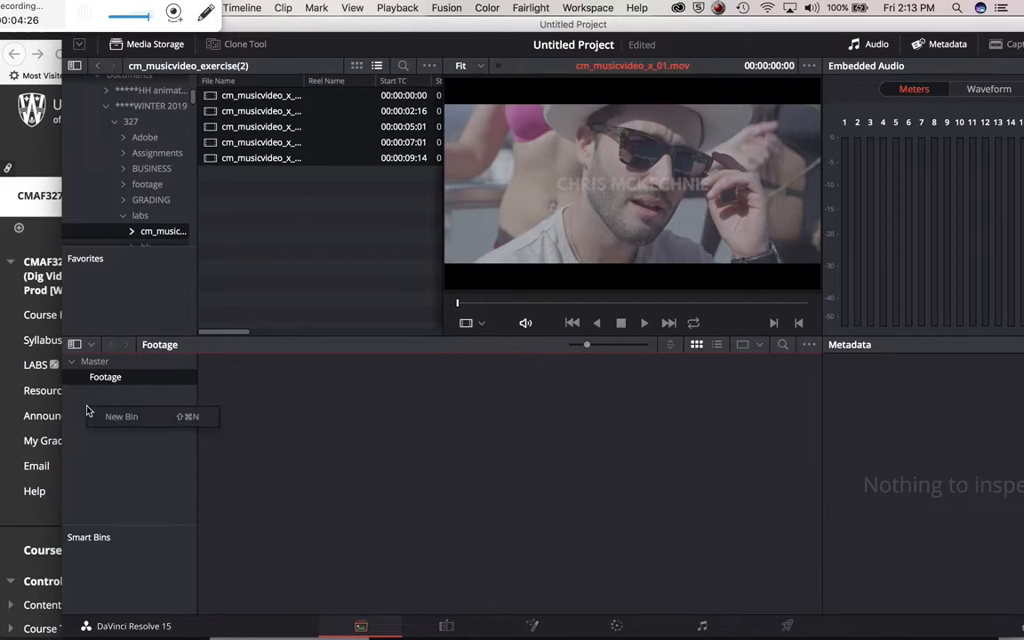
pyautogui.click(105, 417)
pyautogui.write('sound')
pyautogui.press('Return')
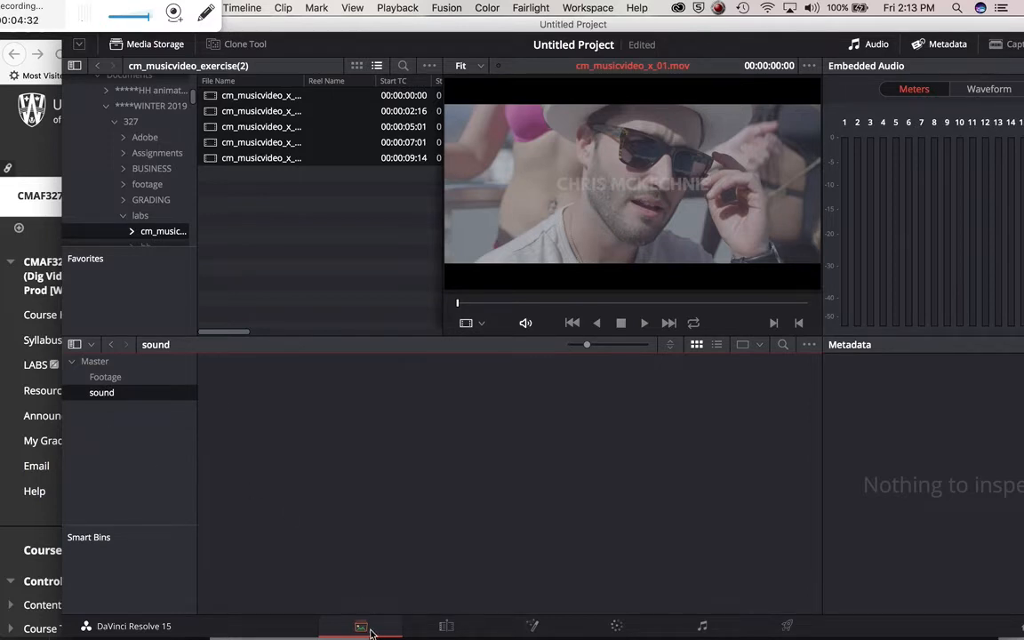
# Move the four cm_musicvideo_x clips from the Master bin into the Footage bin and open that bin.
pyautogui.click(110, 378)
pyautogui.click(94, 361)
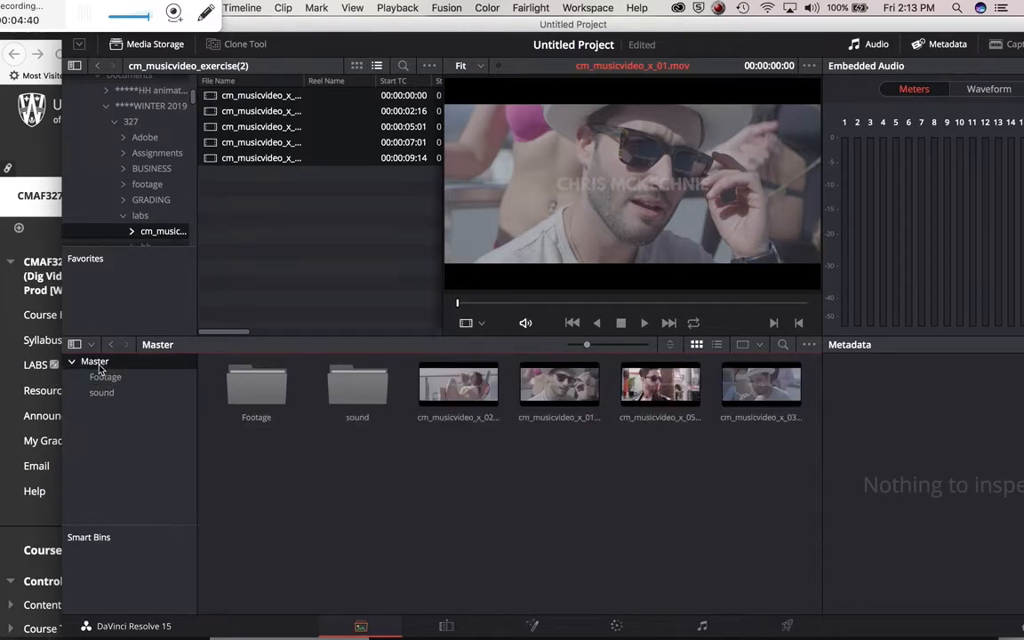
pyautogui.moveTo(459, 389); pyautogui.dragTo(256, 387)
pyautogui.moveTo(446, 400); pyautogui.dragTo(254, 382)
pyautogui.doubleClick(249, 397)
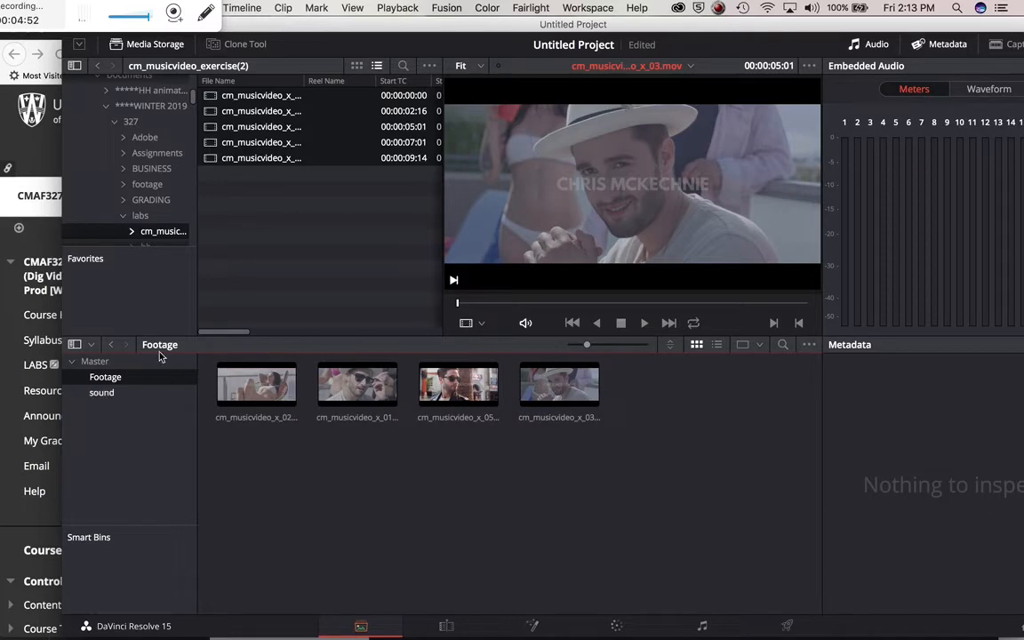
pyautogui.rightClick(124, 442)
pyautogui.click(394, 476)
# On the Edit page, place cm_musicvideo_x_02 on a new timeline and insert cm_musicvideo_x_01 at the start of video track V1.
pyautogui.click(447, 626)
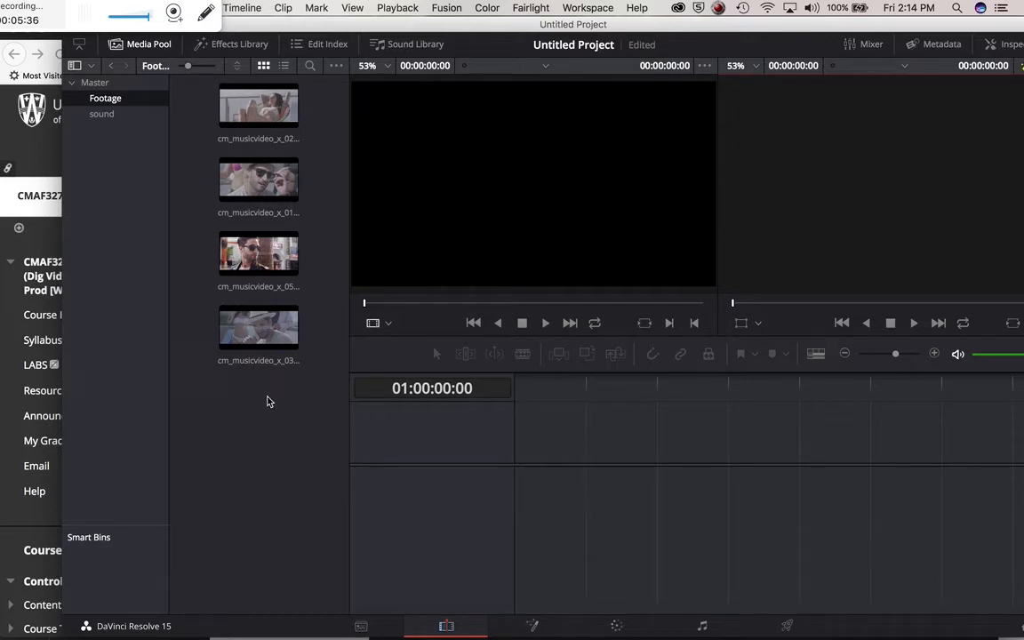
pyautogui.click(245, 337)
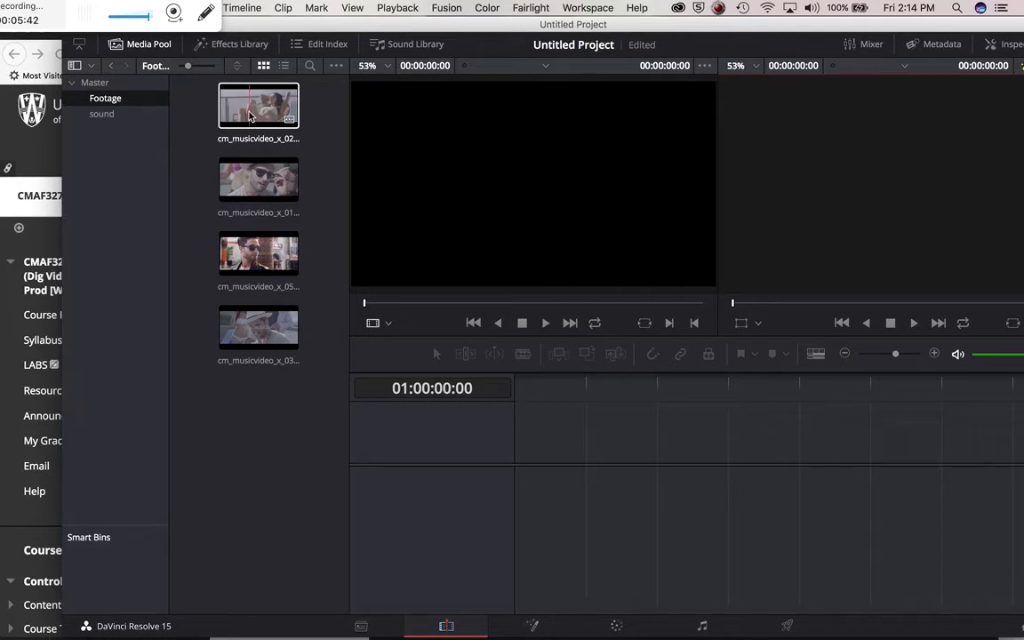
pyautogui.moveTo(250, 116); pyautogui.dragTo(517, 509)
pyautogui.moveTo(258, 177); pyautogui.dragTo(516, 492)
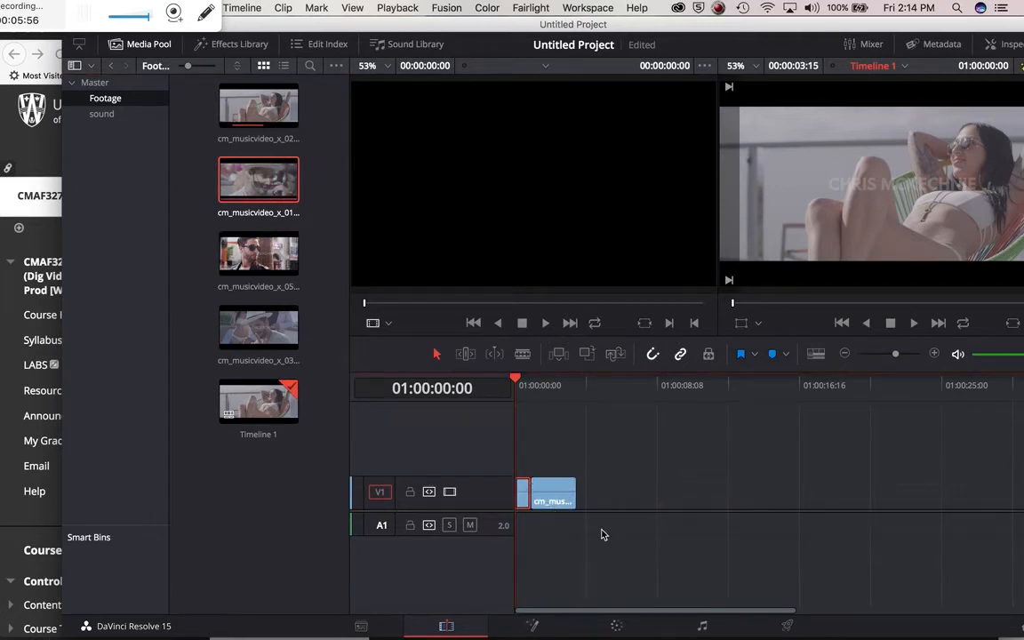
pyautogui.click(75, 29)
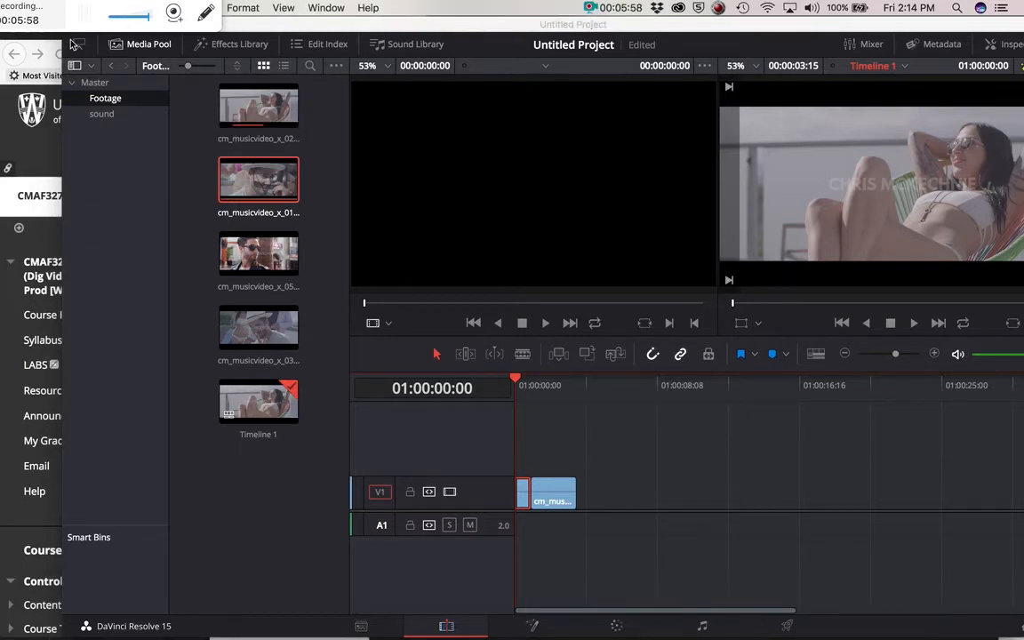
pyautogui.moveTo(76, 33); pyautogui.dragTo(79, 262)
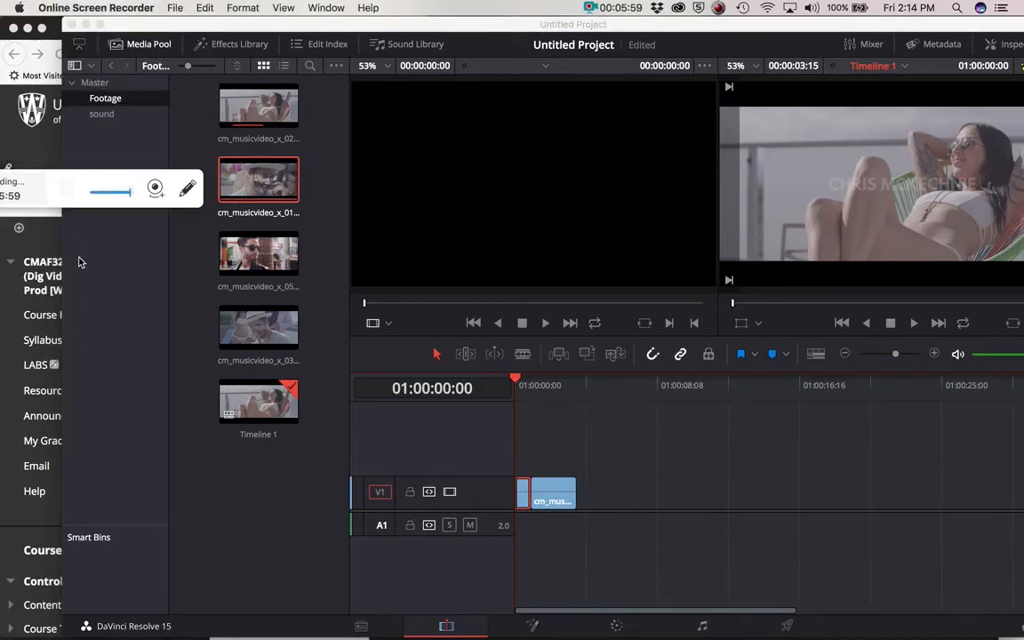
pyautogui.click(329, 498)
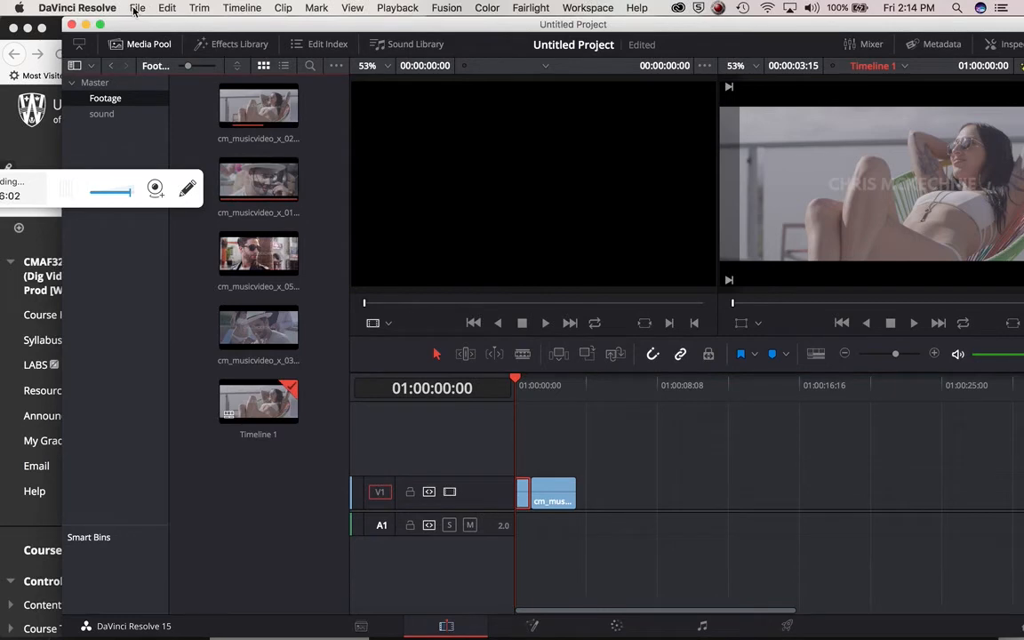
pyautogui.click(136, 8)
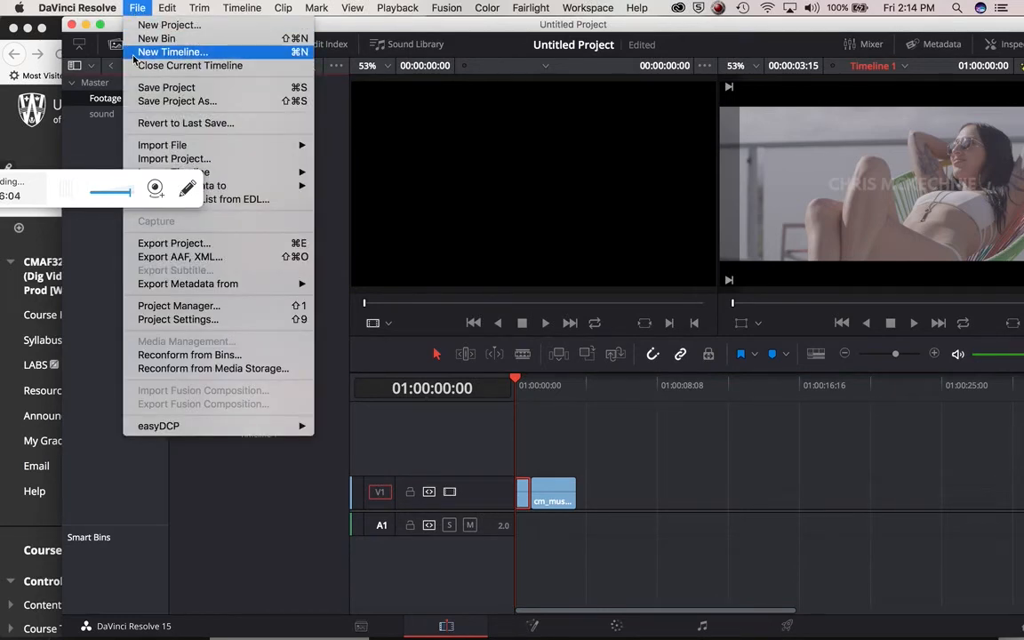
pyautogui.click(261, 521)
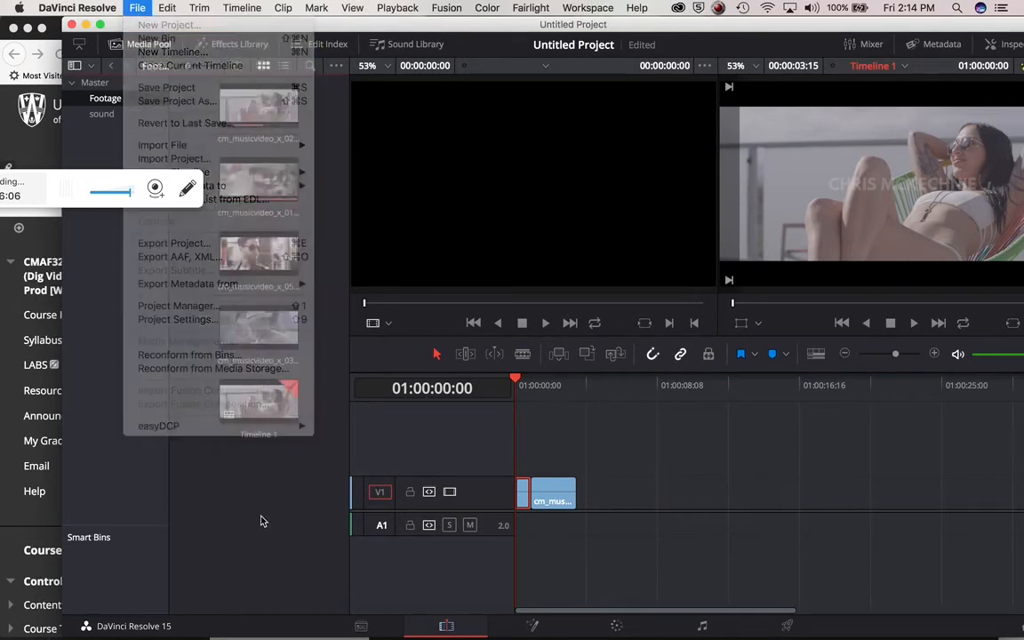
# Append cm_musicvideo_x_01 once more and cm_musicvideo_x_05 to the end of video track V1.
pyautogui.moveTo(256, 180); pyautogui.dragTo(580, 512)
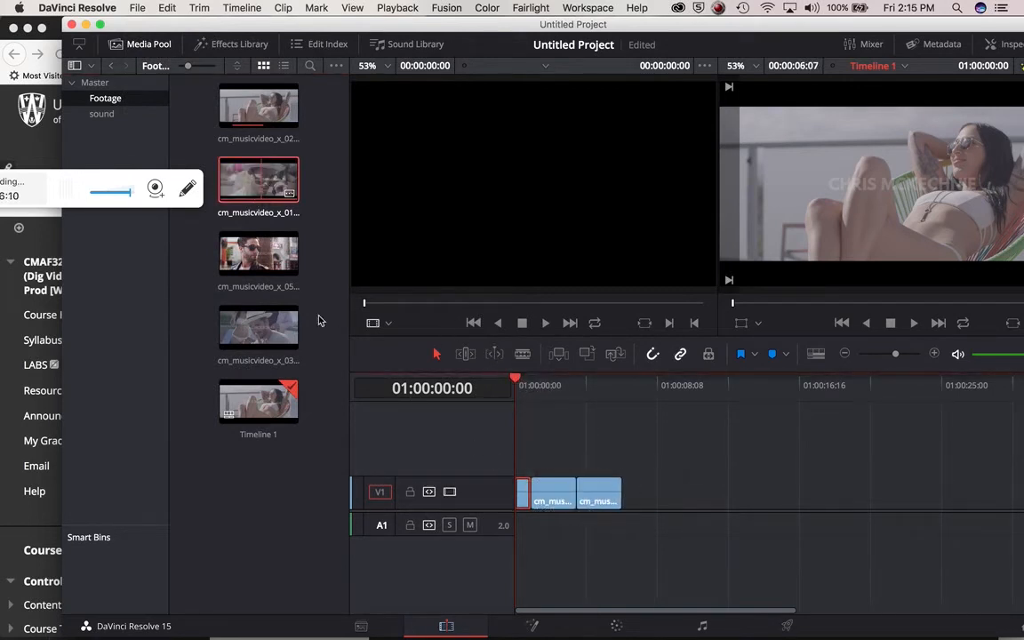
pyautogui.moveTo(258, 255); pyautogui.dragTo(629, 503)
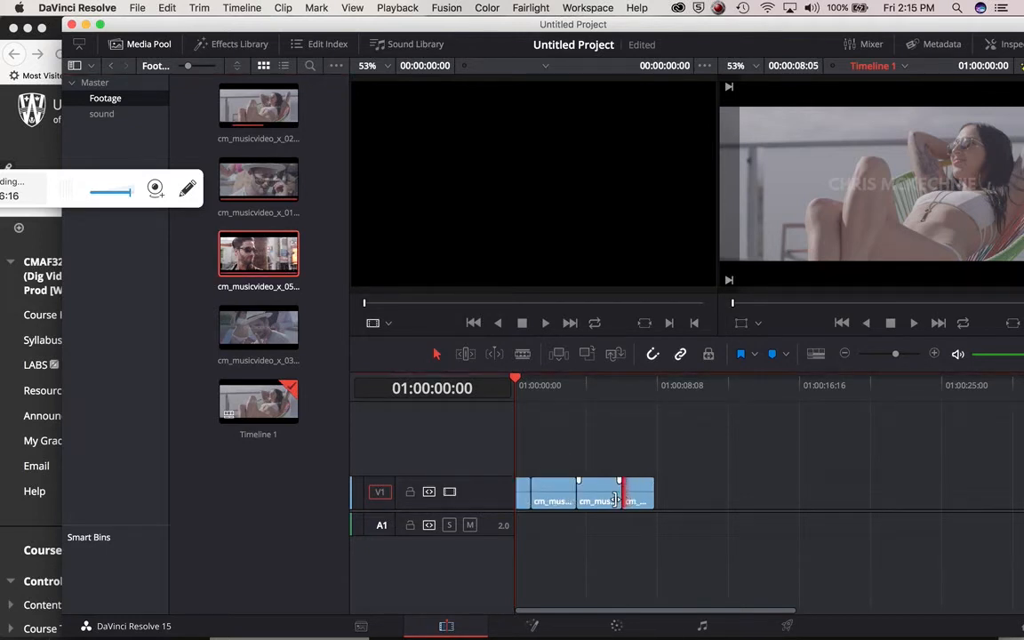
# Trim the third timeline clip in the source viewer to in point 00:00:00:13 and out point 00:00:01:18, and close the gaps on V1.
pyautogui.doubleClick(596, 494)
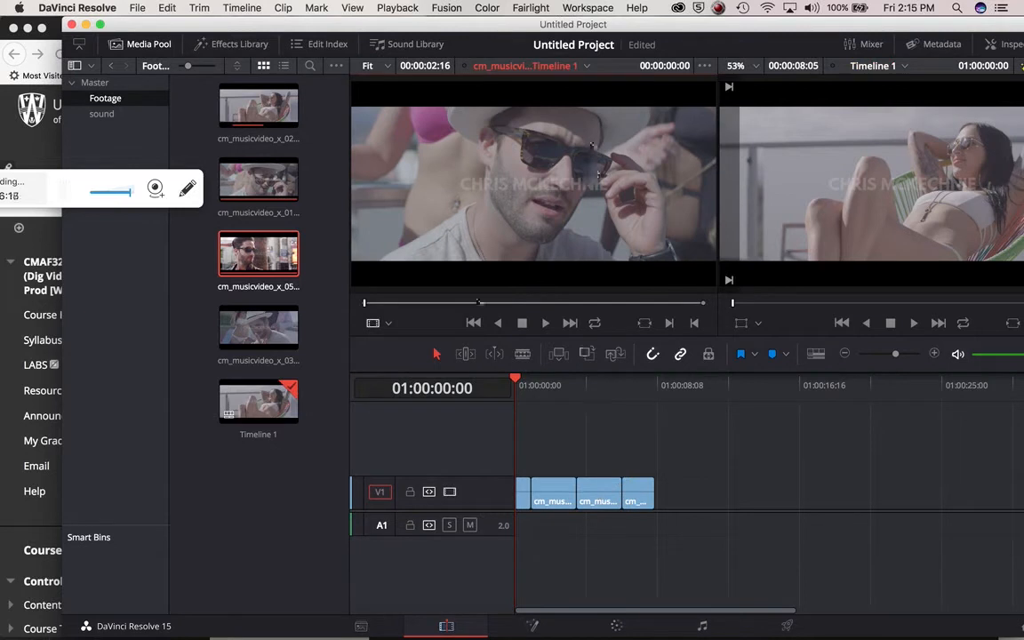
pyautogui.click(433, 303)
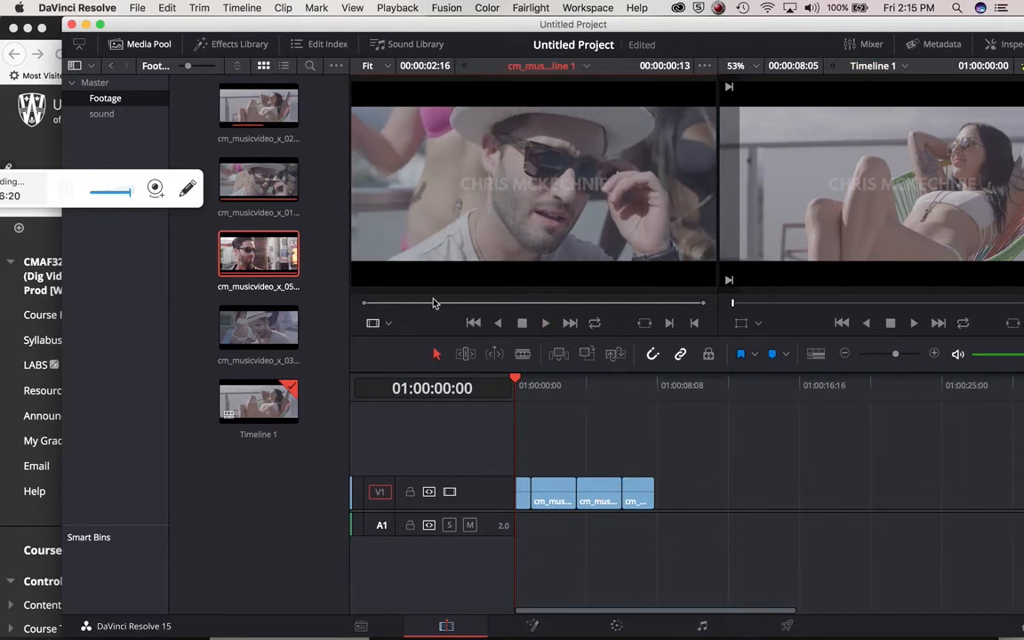
pyautogui.press('i')
pyautogui.press('space')
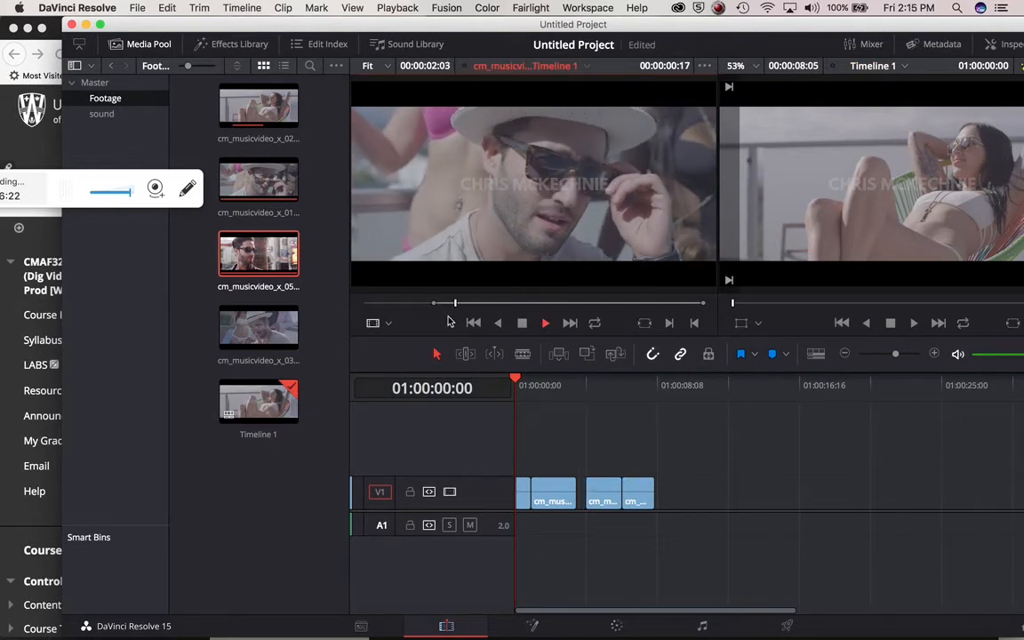
pyautogui.press('space')
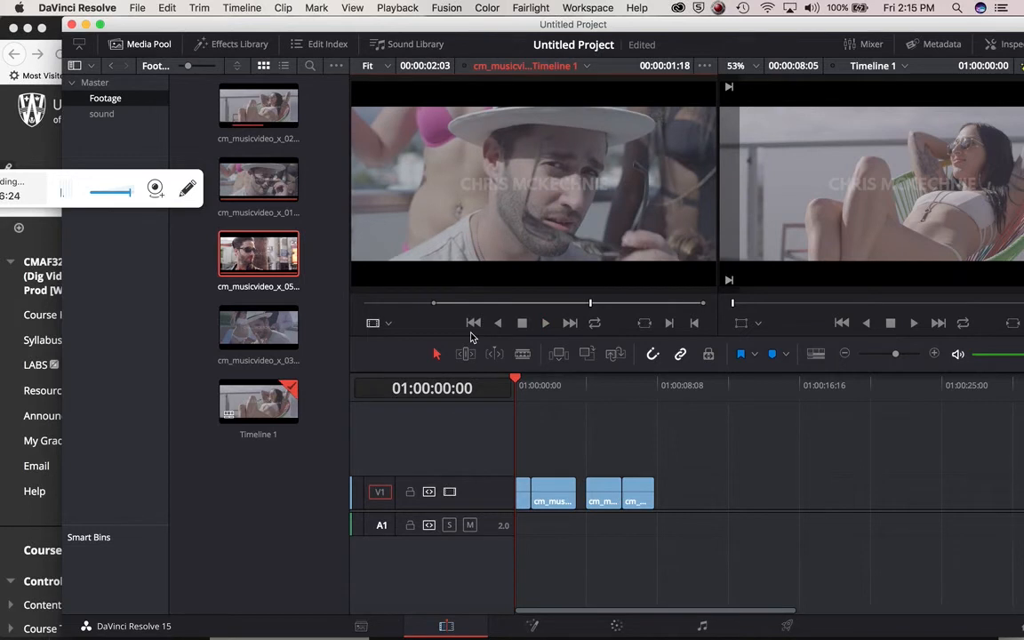
pyautogui.press('o')
pyautogui.moveTo(599, 499)
pyautogui.mouseDown()
pyautogui.moveTo(590, 500)
pyautogui.moveTo(629, 497)
pyautogui.moveTo(607, 498)
pyautogui.mouseUp()
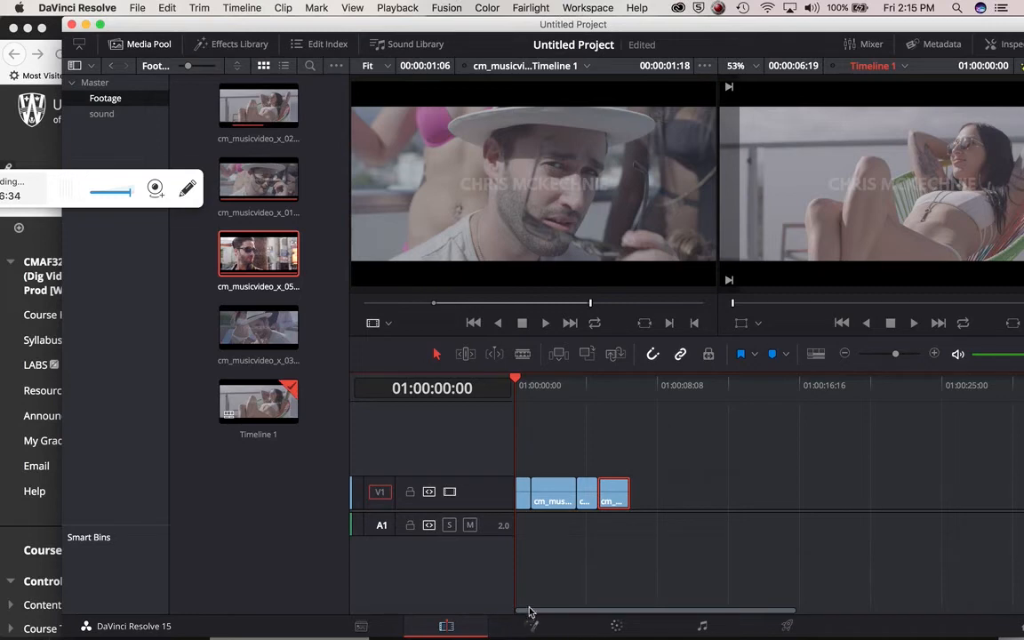
# Open the timeline on the Color page.
pyautogui.moveTo(510, 635)
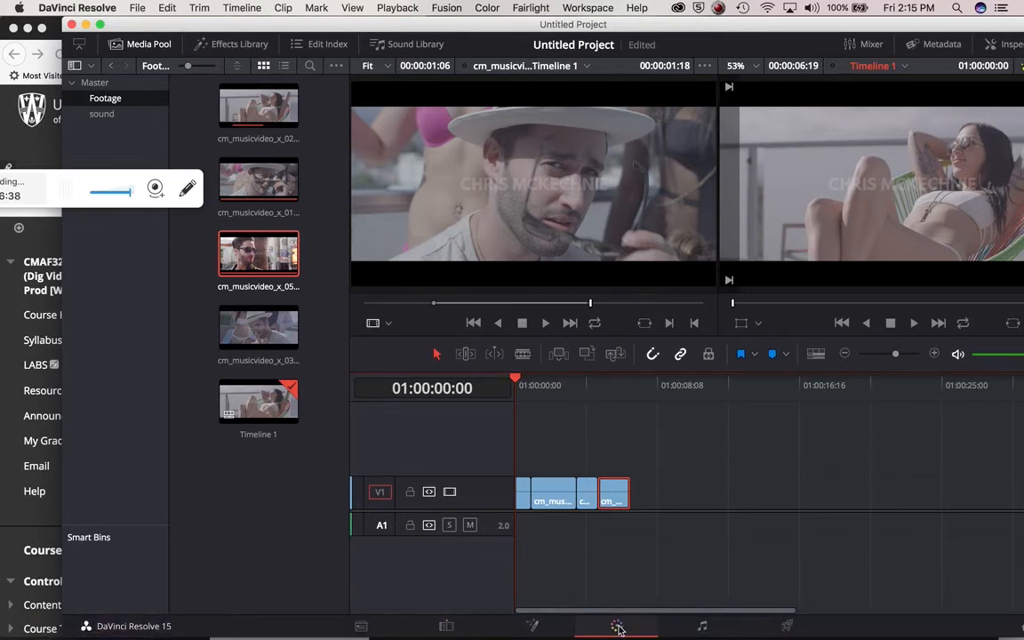
pyautogui.click(617, 627)
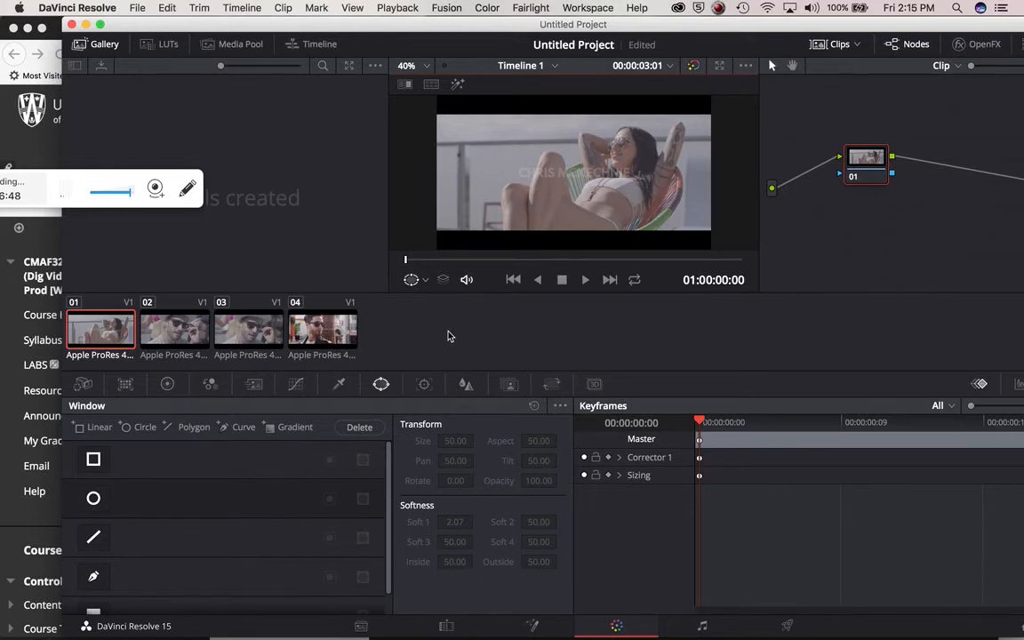
# Switch to Firefox, open the Davinci Resolve Tutorial link on the course labs page and pause the YouTube video.
pyautogui.moveTo(242, 638)
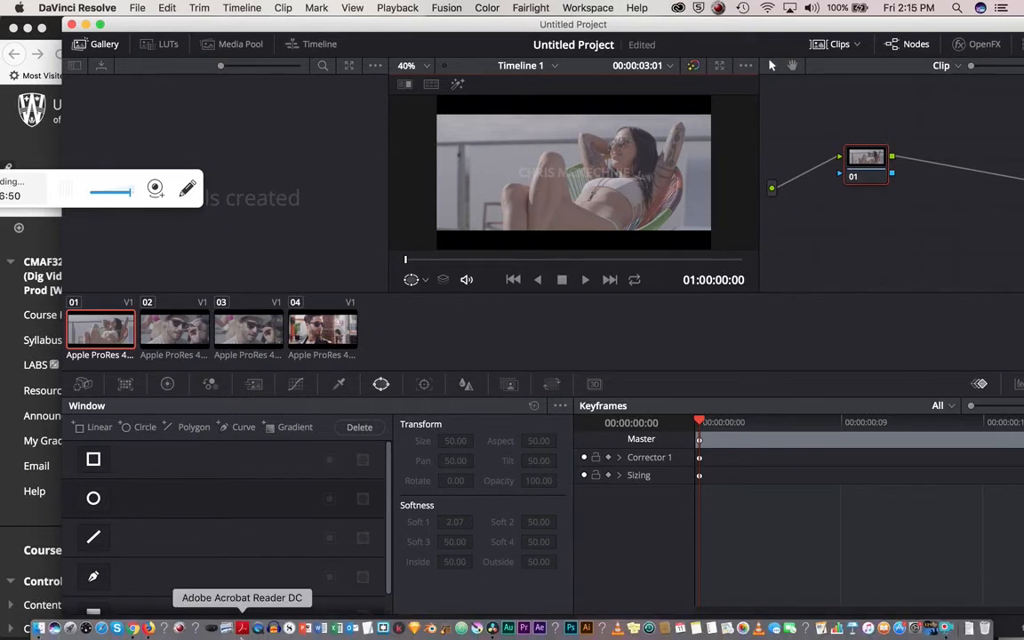
pyautogui.click(149, 628)
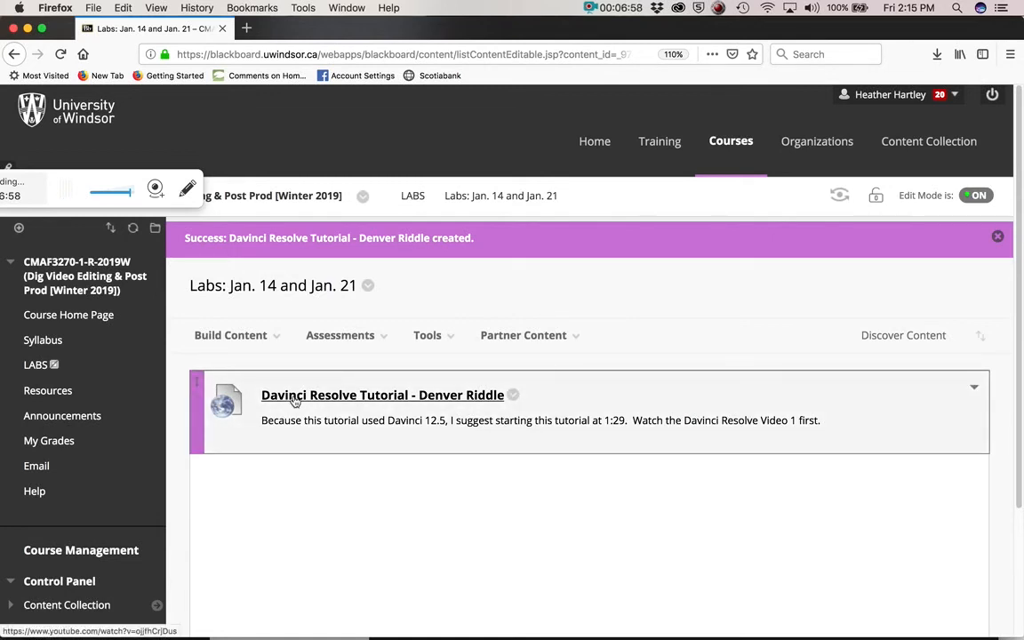
pyautogui.click(436, 402)
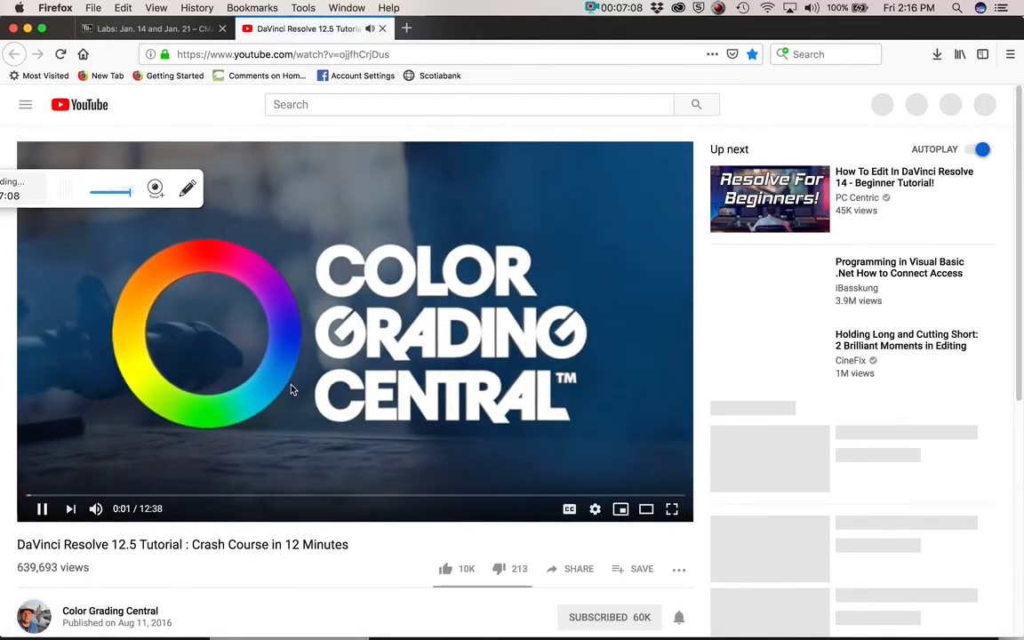
pyautogui.click(41, 508)
# Expand the description of the DaVinci Resolve 12.5 crash course video and look at its footage download link.
pyautogui.scroll(-3, 356, 505)
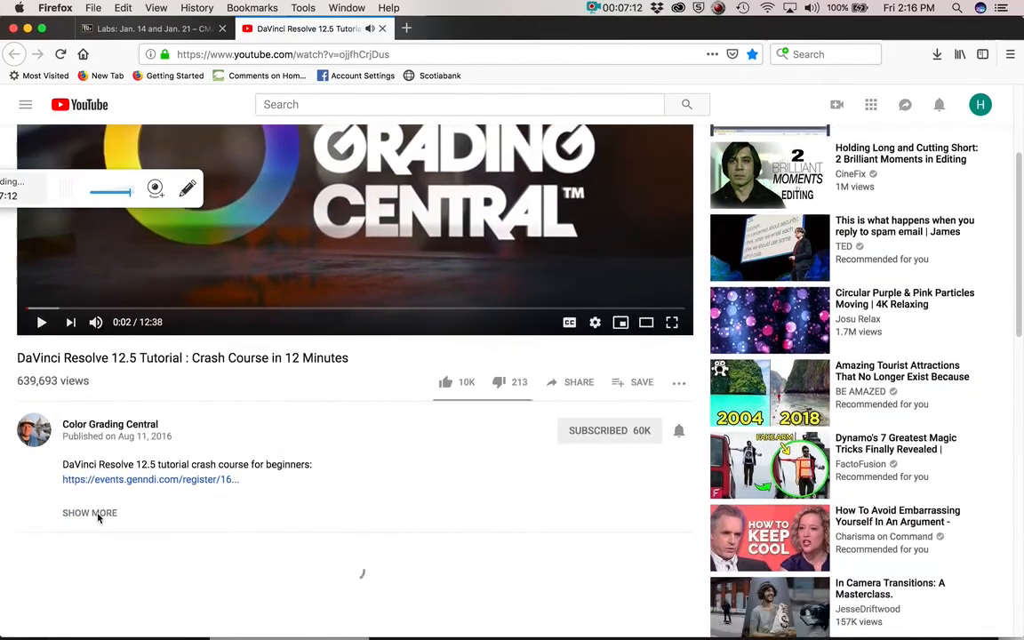
pyautogui.click(85, 510)
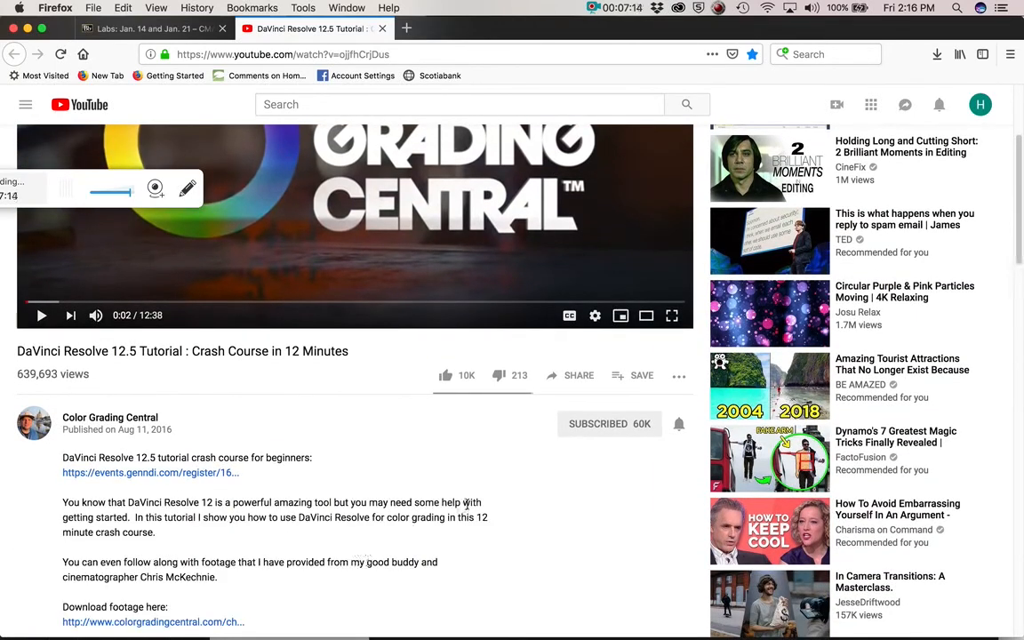
pyautogui.scroll(-1, 266, 498)
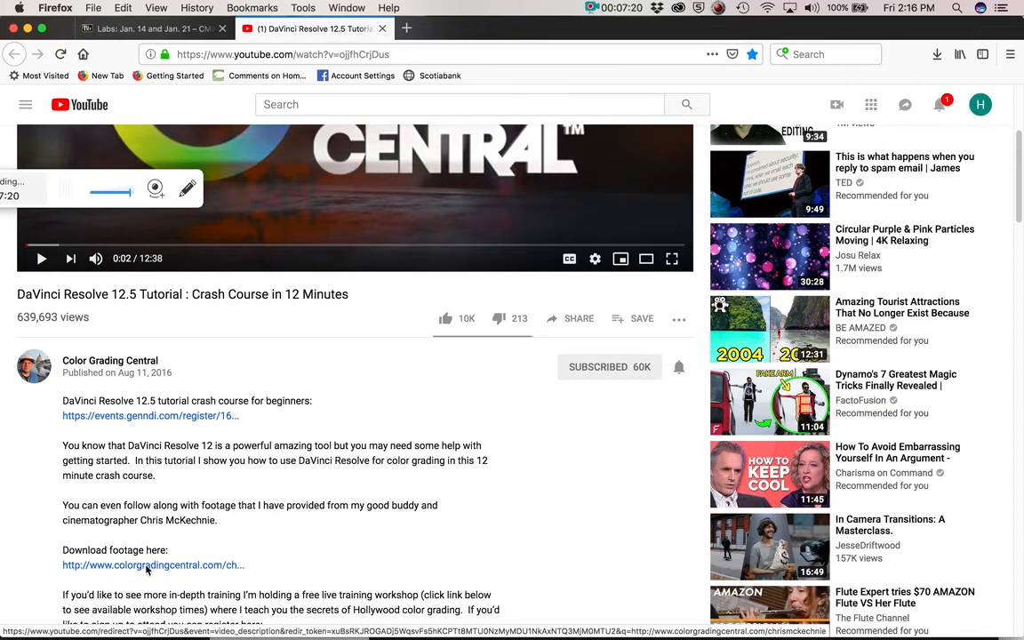
# Switch to DaVinci Resolve to look at the Color page, and return to the tutorial video in Firefox.
pyautogui.moveTo(285, 629)
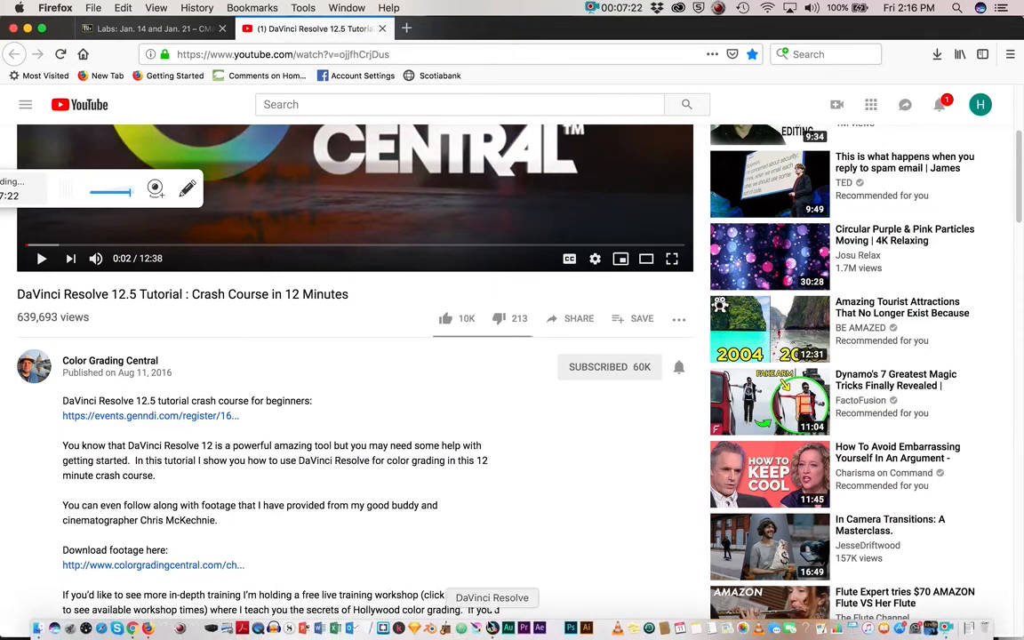
pyautogui.click(482, 628)
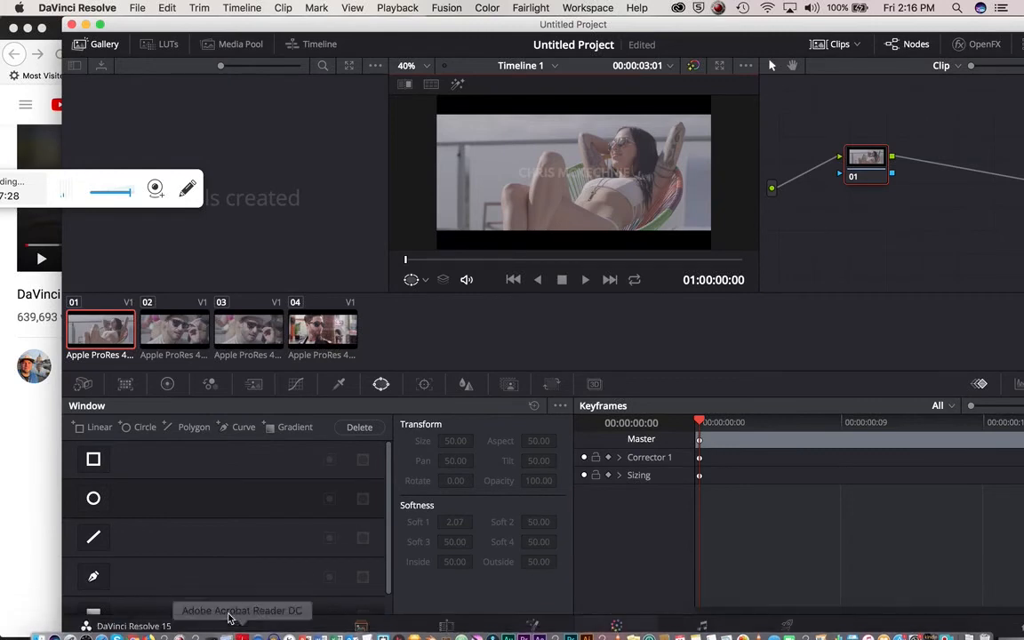
pyautogui.moveTo(219, 633)
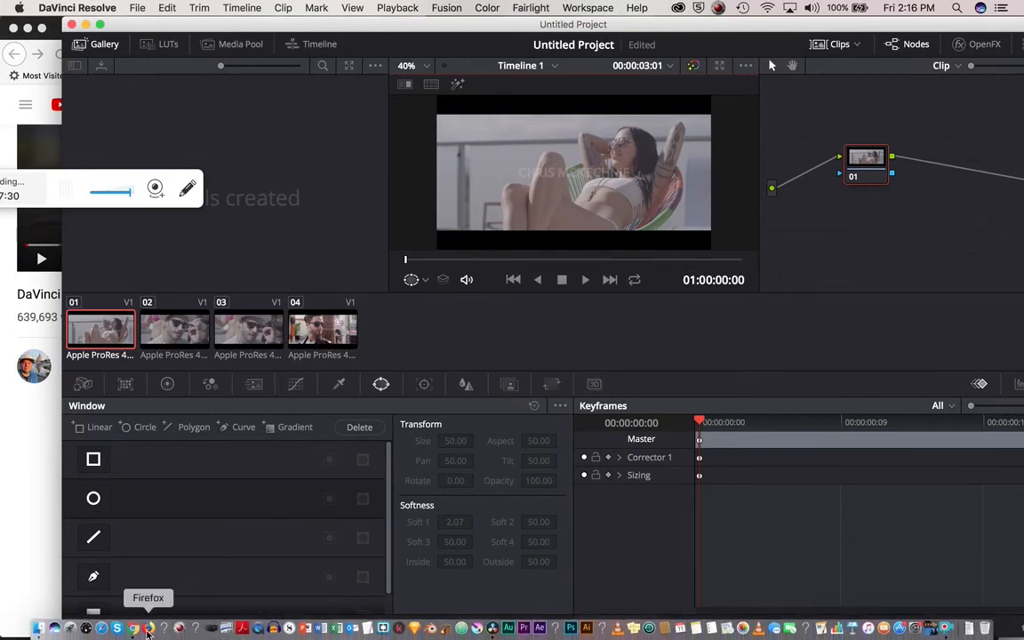
pyautogui.click(149, 629)
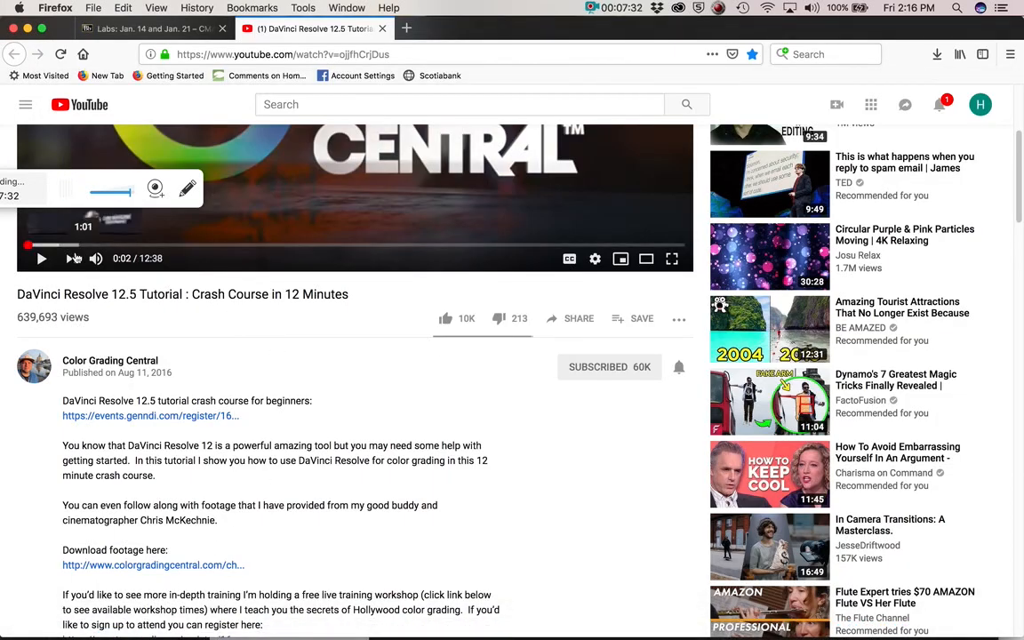
pyautogui.scroll(3, 242, 338)
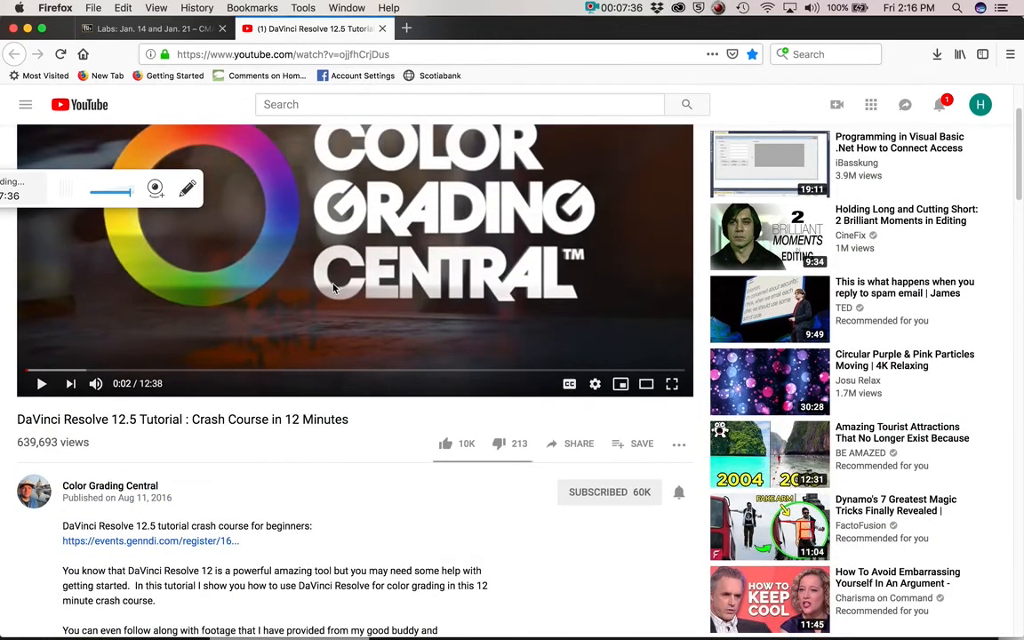
# Skip the crash course video ahead to the start of its Color page section, at about 1:30.
pyautogui.click(102, 372)
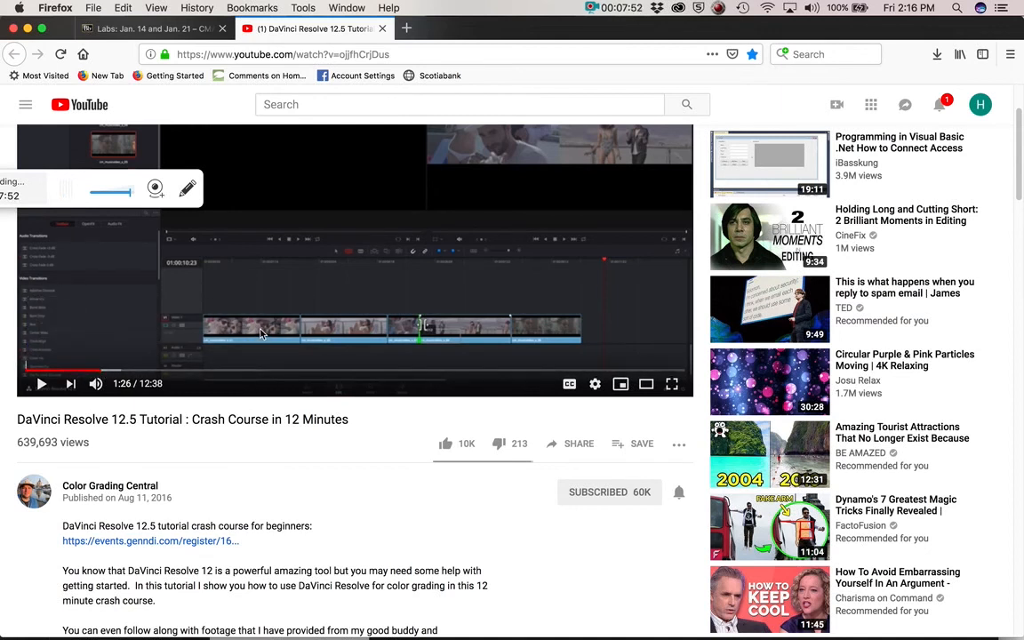
pyautogui.click(100, 372)
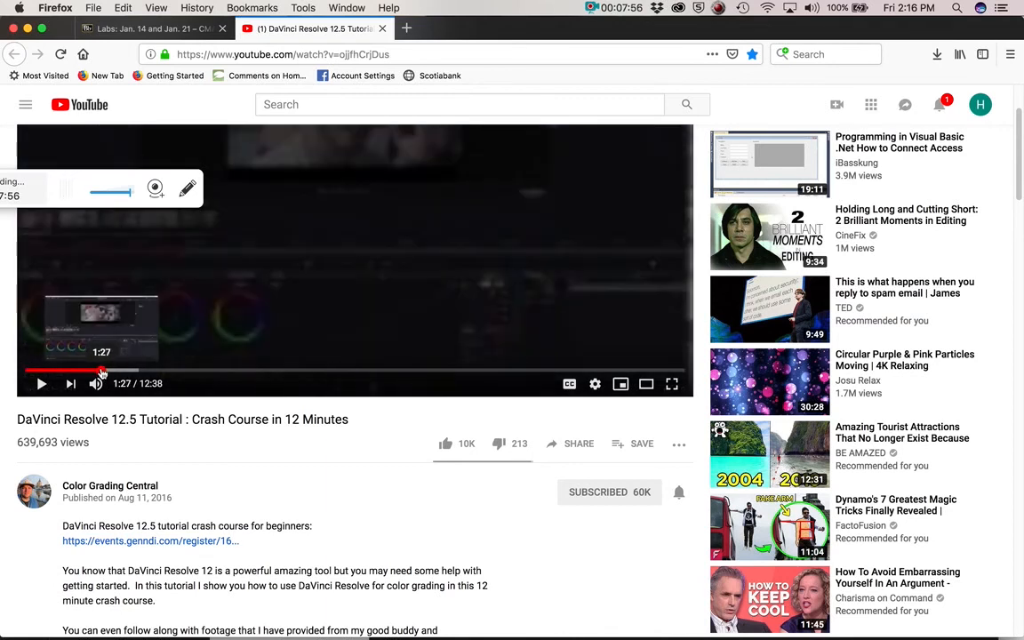
pyautogui.moveTo(102, 372); pyautogui.dragTo(105, 372)
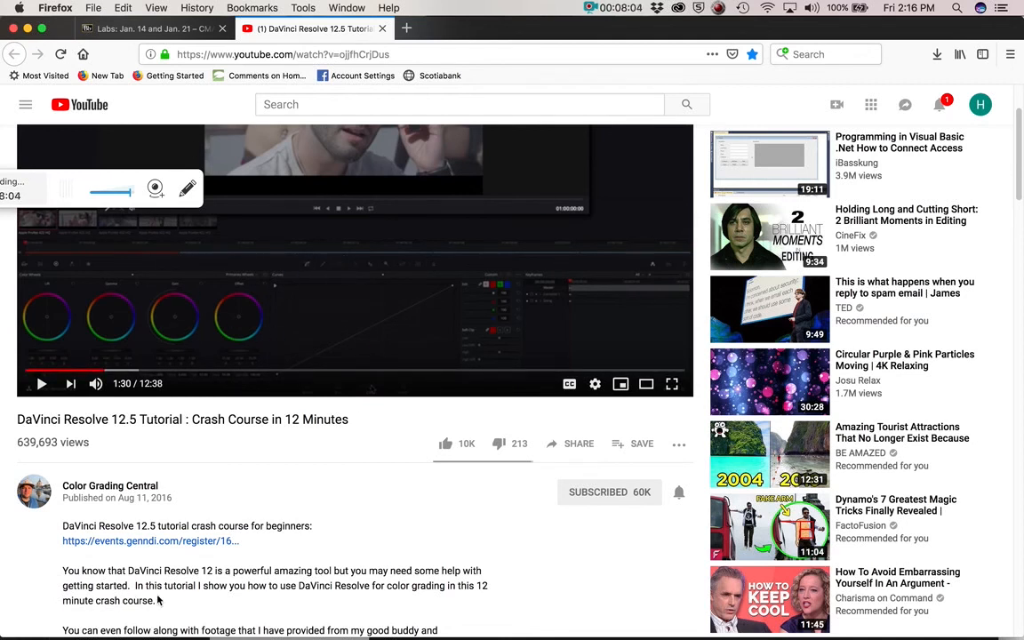
pyautogui.moveTo(242, 634)
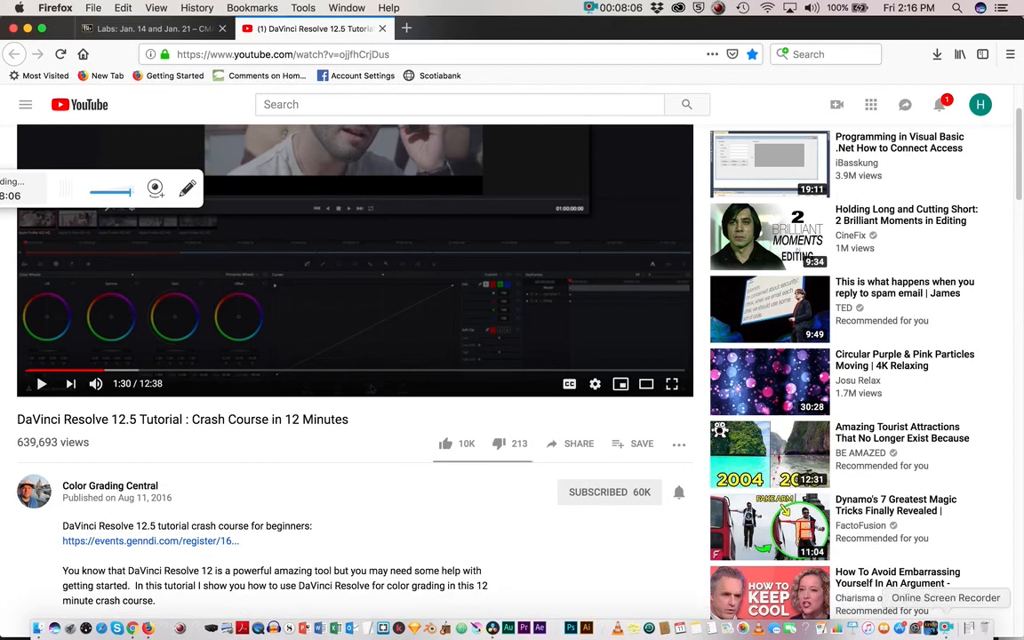
pyautogui.click(948, 630)
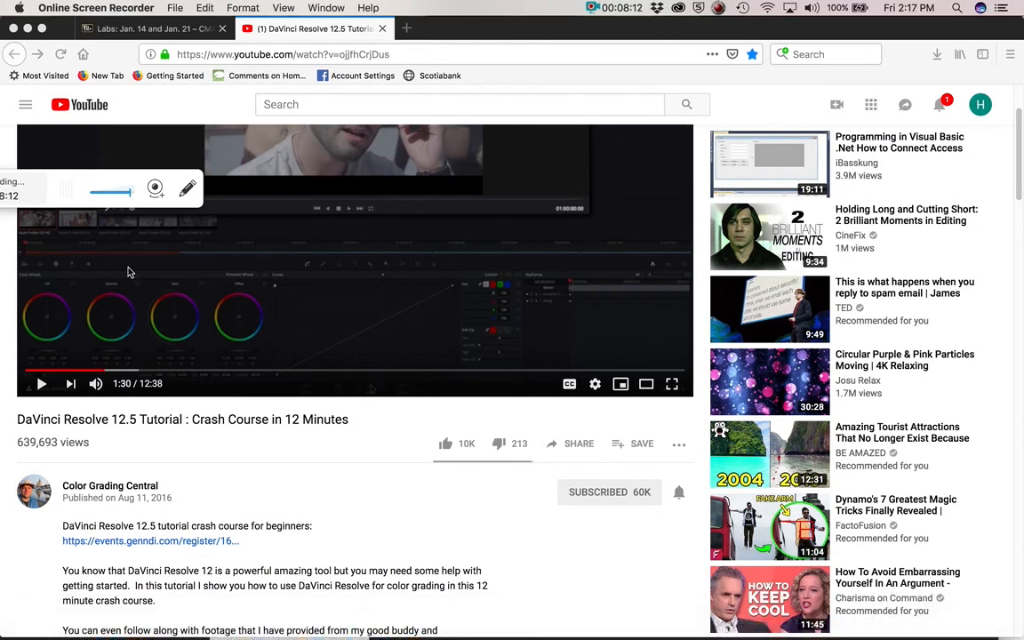
pyautogui.moveTo(35, 201); pyautogui.dragTo(320, 198)
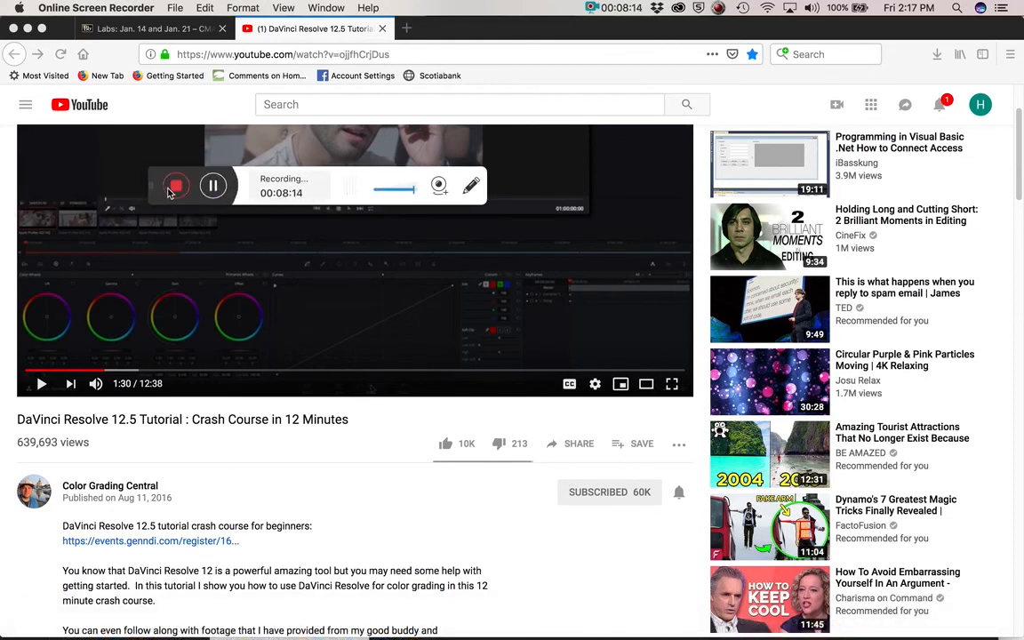
pyautogui.click(328, 343)
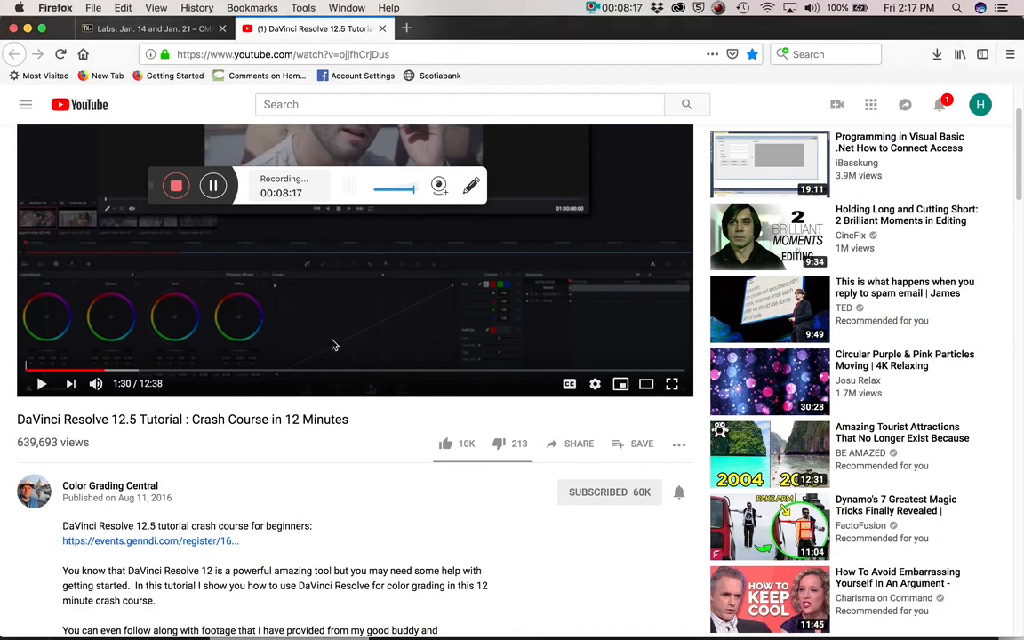
# Set the tutorial video's playback speed to 0.75, play a short part to try it, and pause at 1:32.
pyautogui.click(596, 386)
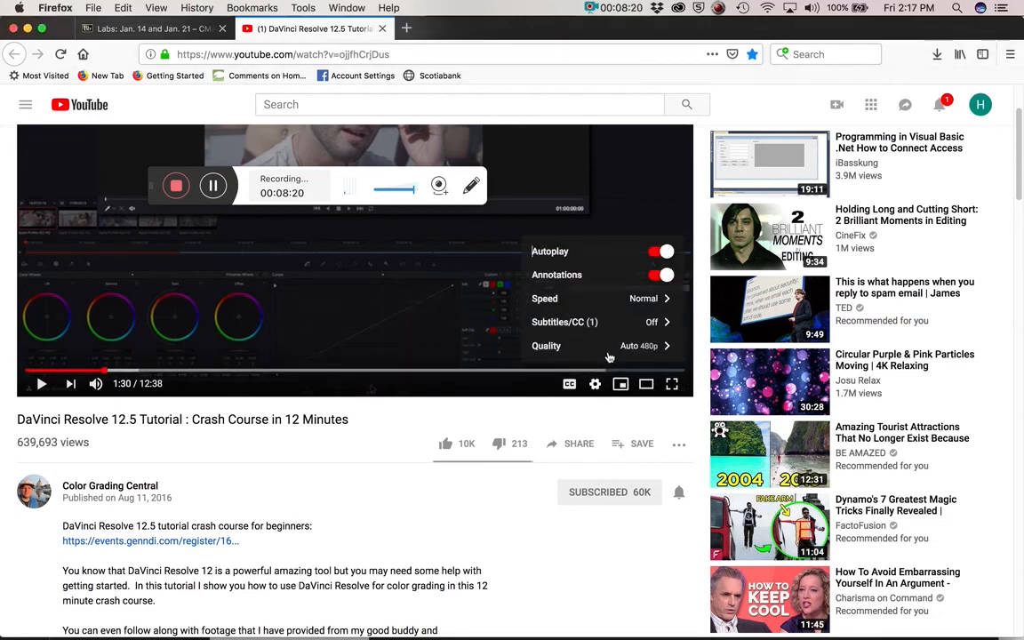
pyautogui.click(645, 299)
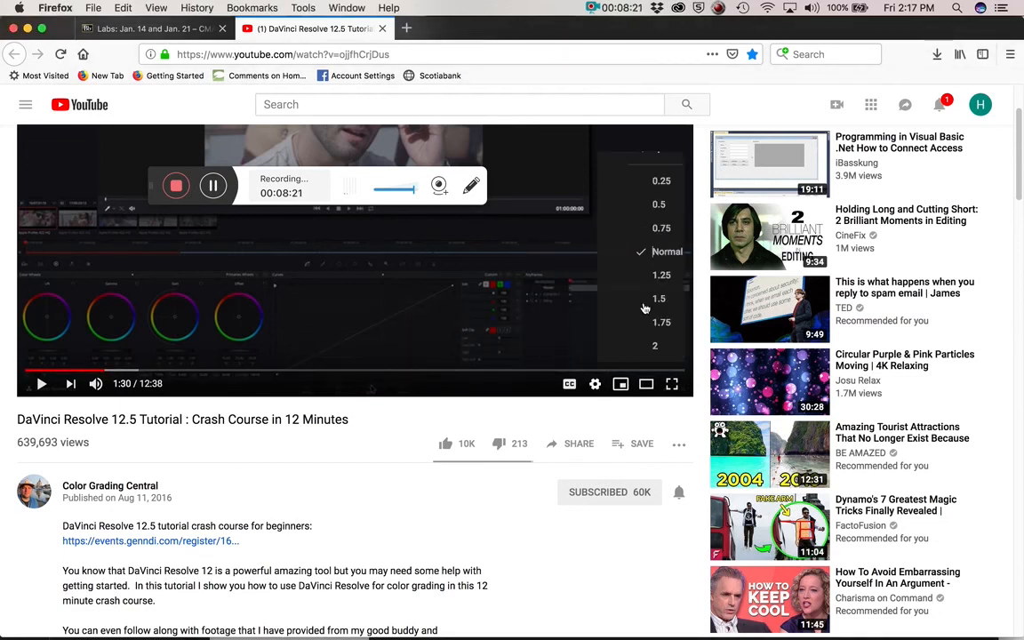
pyautogui.click(648, 228)
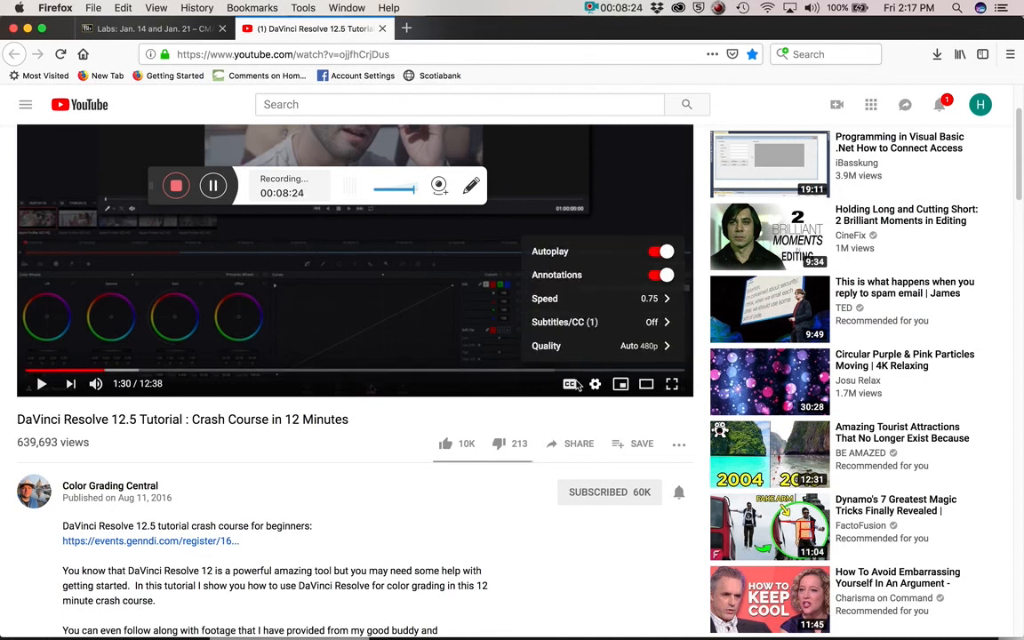
pyautogui.click(40, 384)
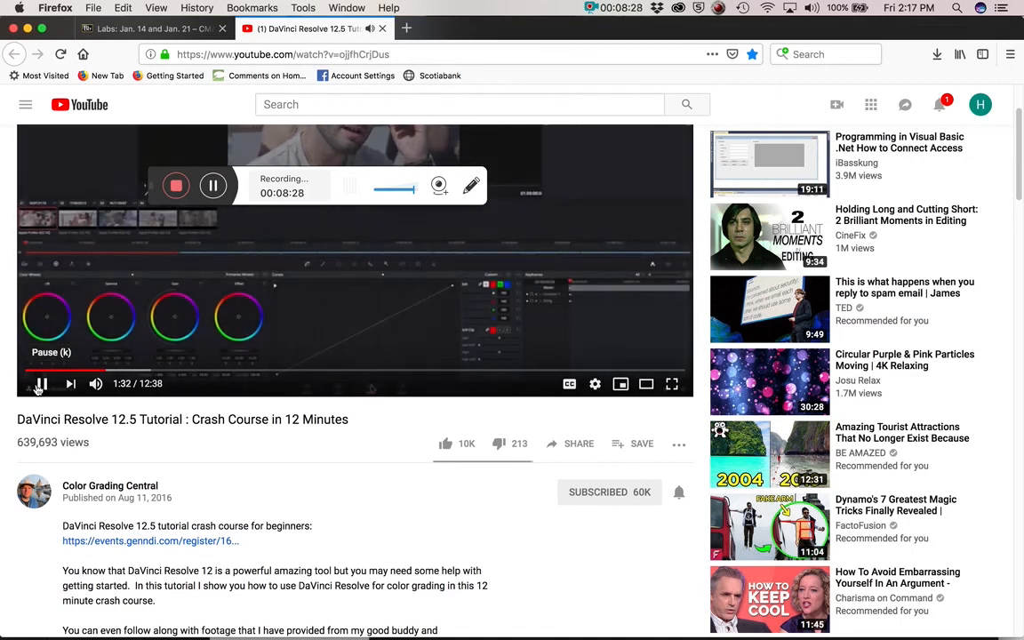
pyautogui.click(40, 384)
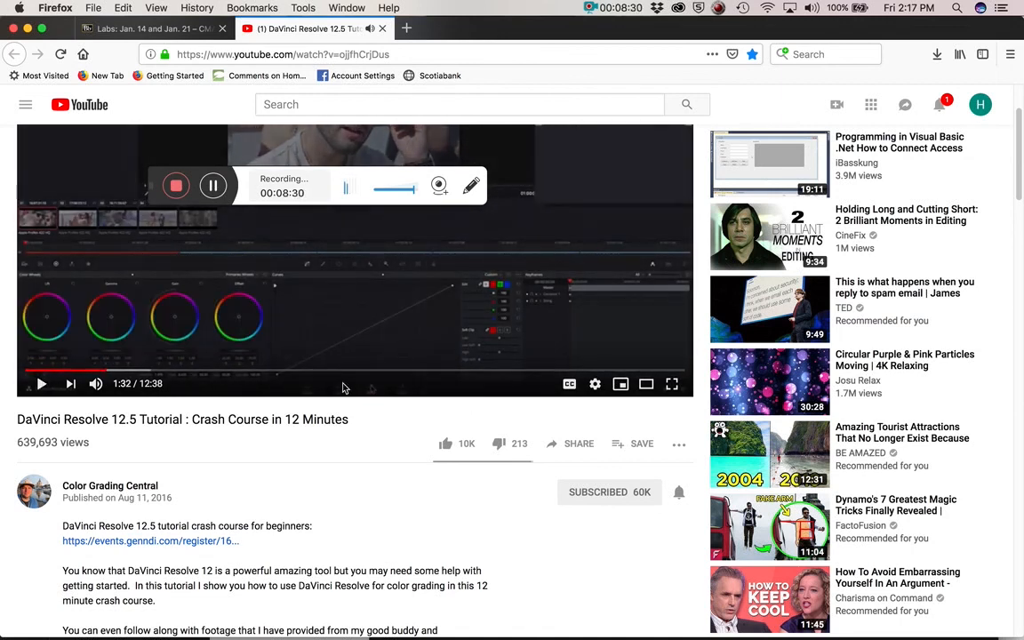